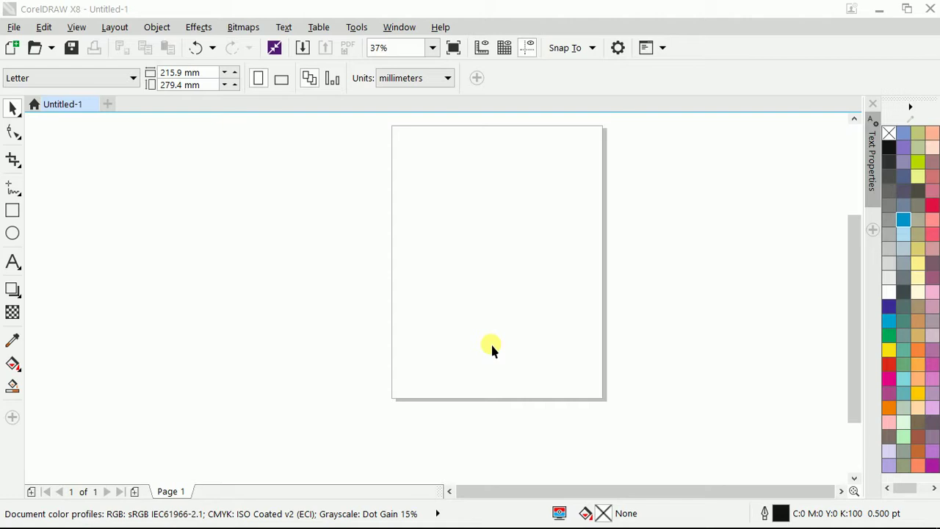
{"action": "left_click", "coordinate": [12, 290]}
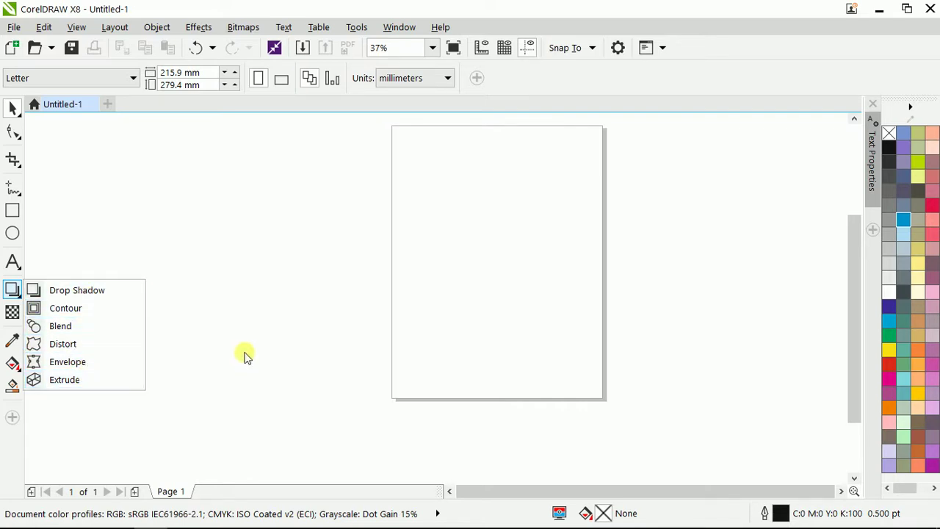
{"action": "left_click", "coordinate": [70, 291]}
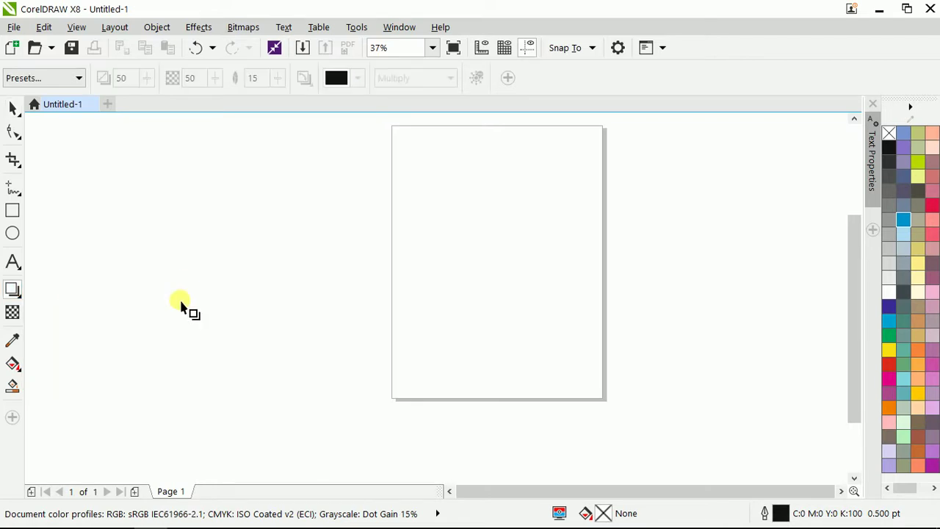
{"action": "left_click", "coordinate": [12, 188]}
{"action": "scroll", "coordinate": [336, 288], "scroll_direction": "down", "scroll_amount": 1}
{"action": "key", "text": "space"}
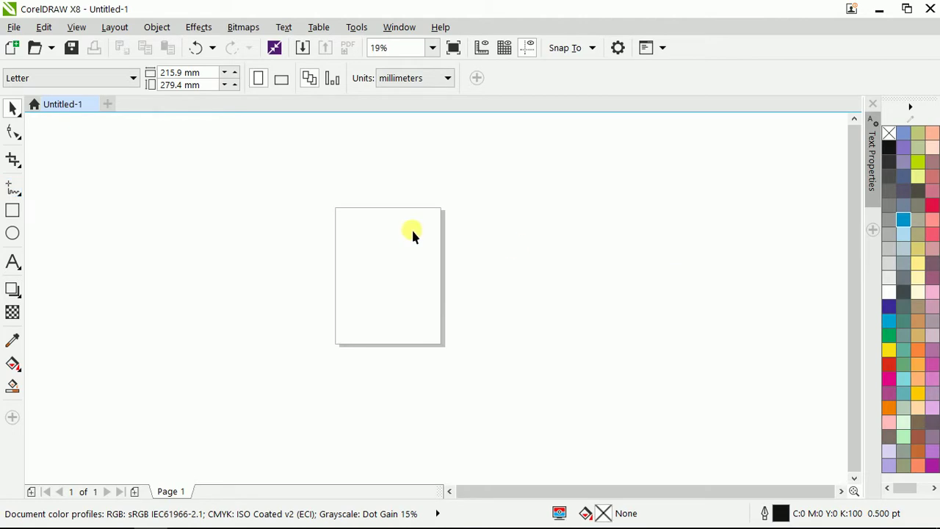
{"action": "scroll", "coordinate": [412, 228], "scroll_direction": "up", "scroll_amount": 1}
{"action": "scroll", "coordinate": [249, 378], "scroll_direction": "up", "scroll_amount": 1}
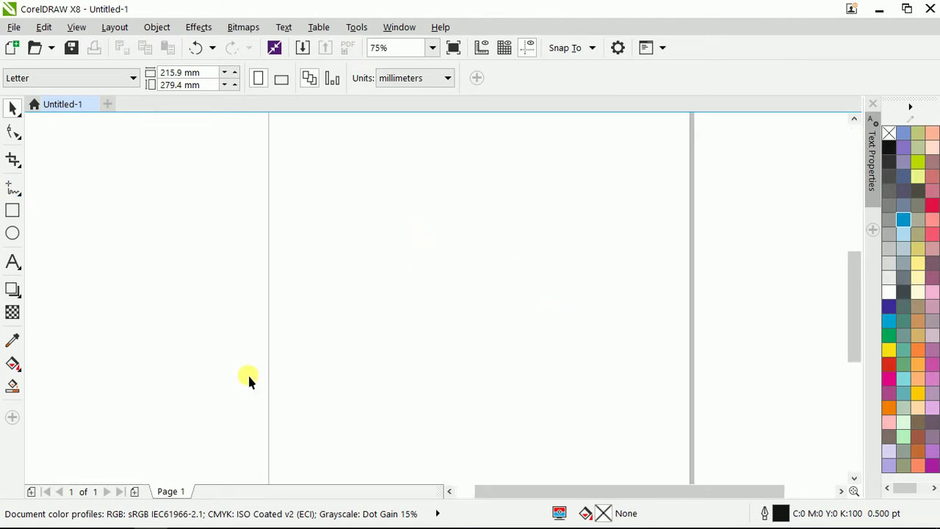
{"action": "scroll", "coordinate": [225, 324], "scroll_direction": "down", "scroll_amount": 1}
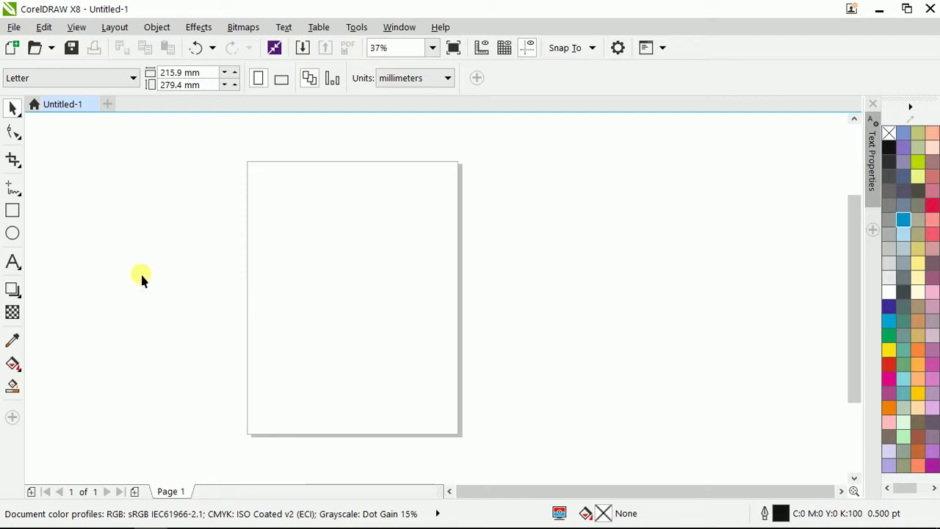
{"action": "left_click", "coordinate": [12, 290]}
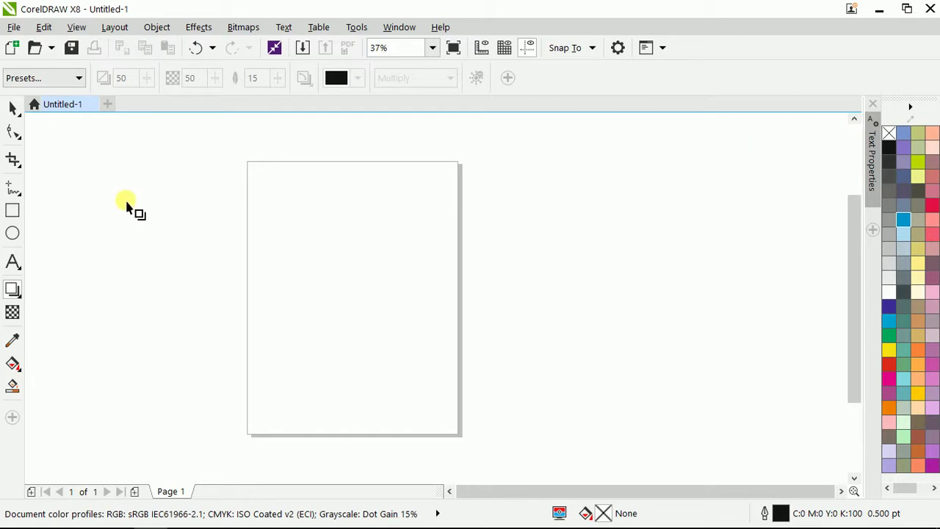
{"action": "left_click", "coordinate": [12, 107]}
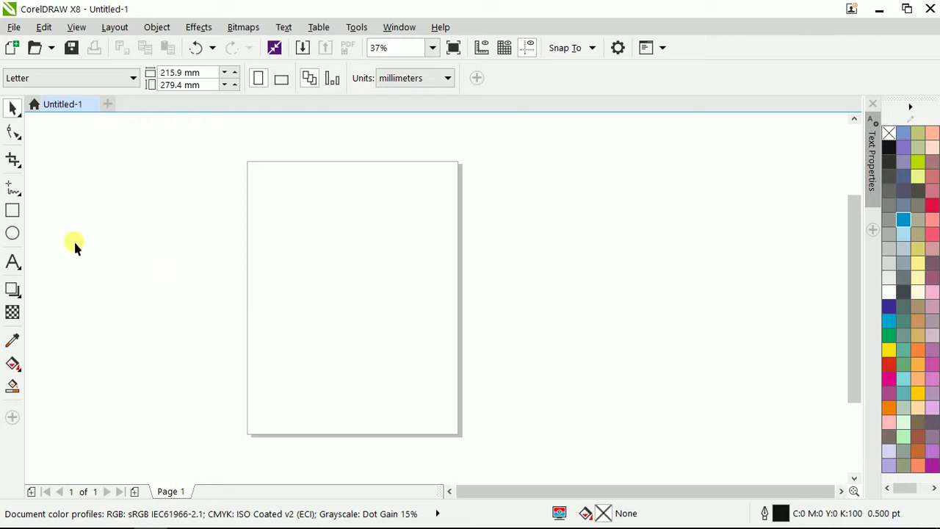
Draw a rectangle about 64 by 71 mm in the upper half of the page
{"action": "left_click", "coordinate": [11, 210]}
{"action": "left_click_drag", "start_coordinate": [312, 240], "coordinate": [374, 310]}
{"action": "scroll", "coordinate": [342, 306], "scroll_direction": "up", "scroll_amount": 2}
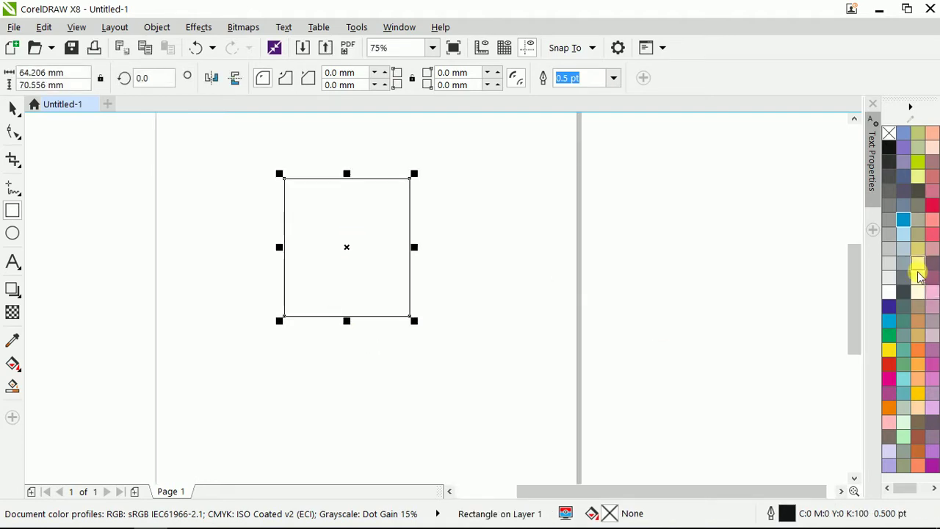
Fill the rectangle with red (C:0 M:100 Y:100 K:0), remove its outline and shift it slightly up and to the right
{"action": "left_click", "coordinate": [888, 366]}
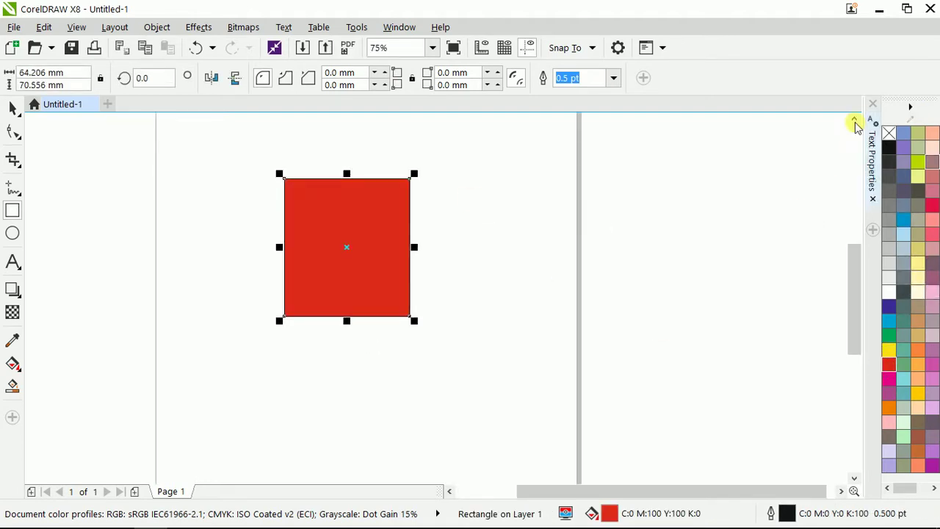
{"action": "right_click", "coordinate": [889, 132]}
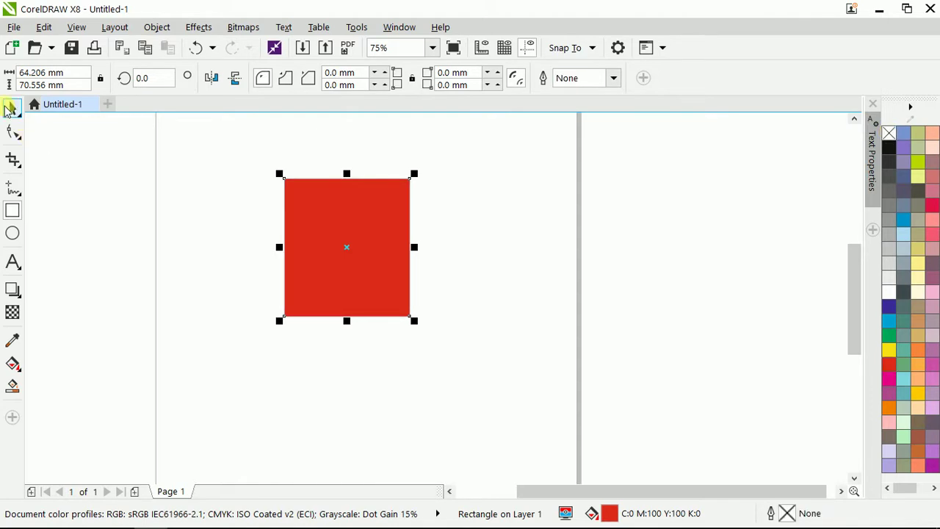
{"action": "left_click", "coordinate": [9, 108]}
{"action": "left_click_drag", "start_coordinate": [355, 235], "coordinate": [366, 225]}
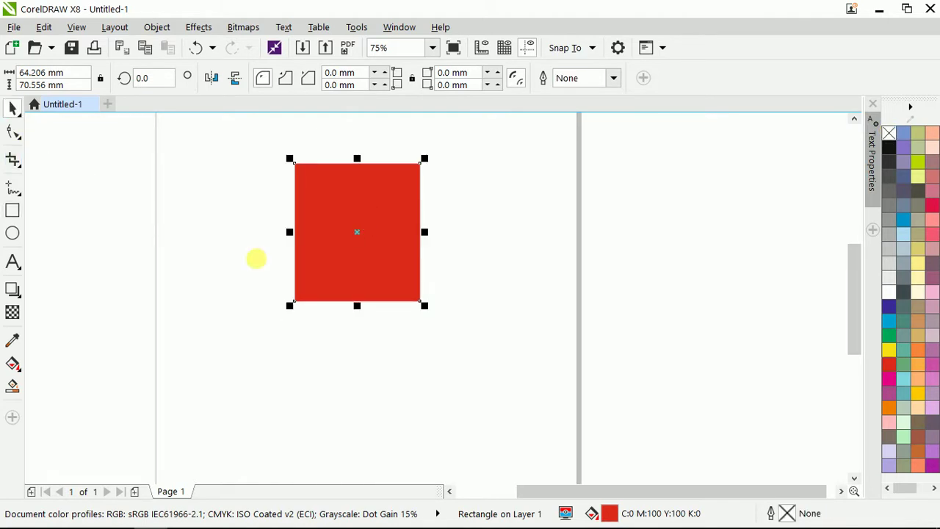
Add a drop shadow starting from the red rectangle's top edge and adjust it to fall just below and right of the shape
{"action": "left_click", "coordinate": [13, 289]}
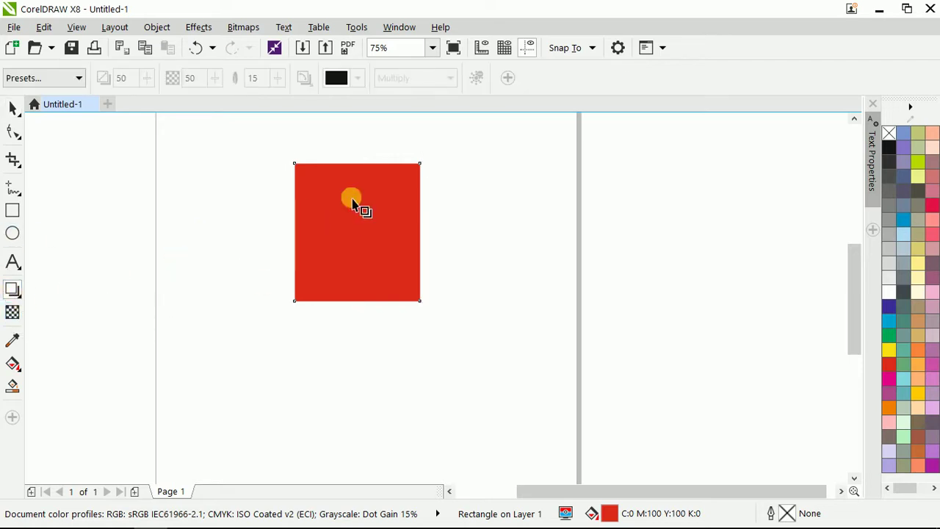
{"action": "left_click_drag", "start_coordinate": [358, 173], "coordinate": [408, 304]}
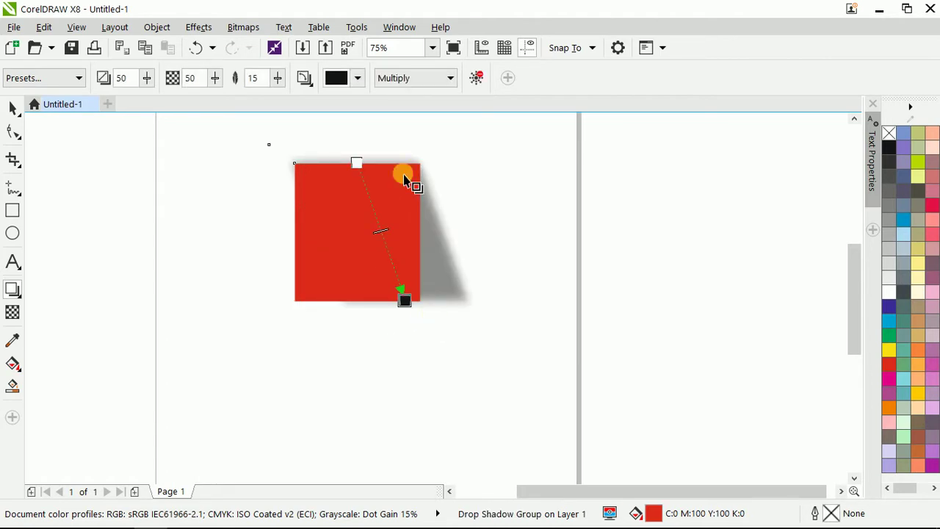
{"action": "left_click_drag", "start_coordinate": [417, 307], "coordinate": [365, 318]}
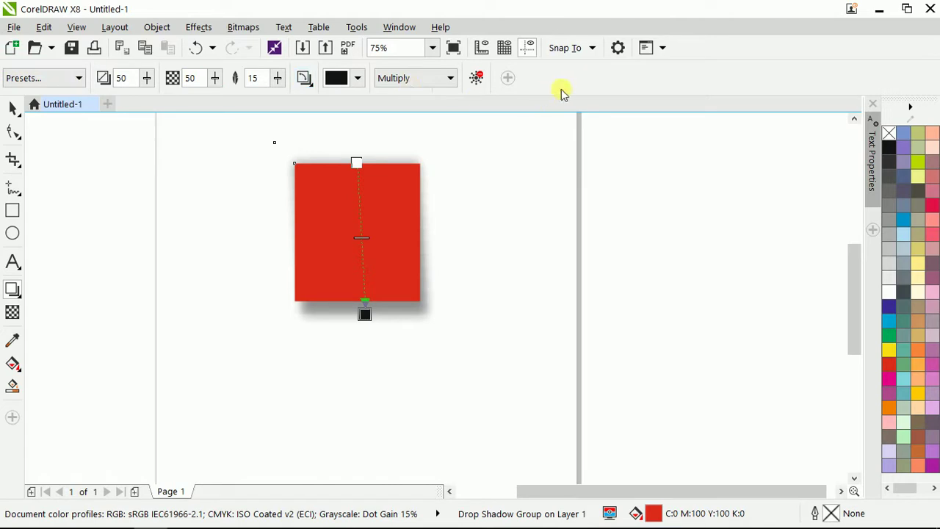
Try the Flat Top Right, Flat Bottom Right and Flat Top Left presets on the rectangle's drop shadow
{"action": "left_click", "coordinate": [64, 81]}
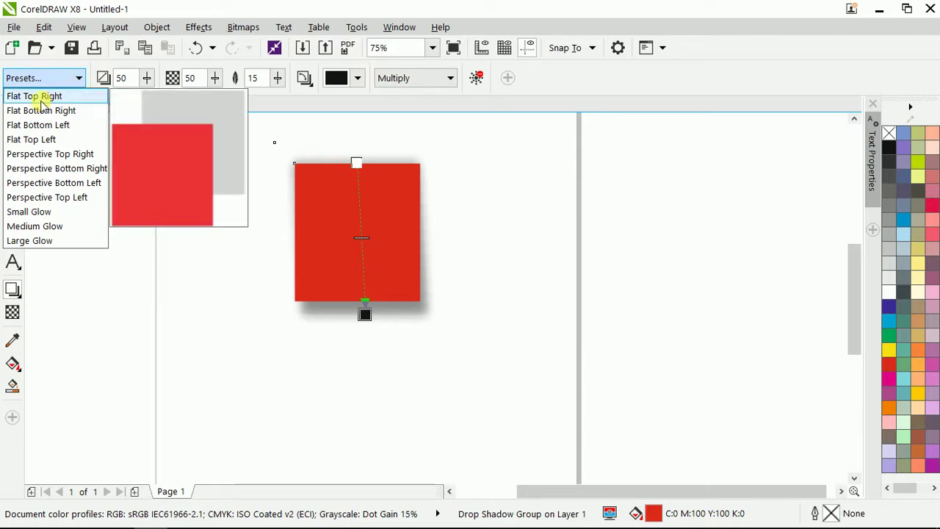
{"action": "left_click", "coordinate": [37, 96]}
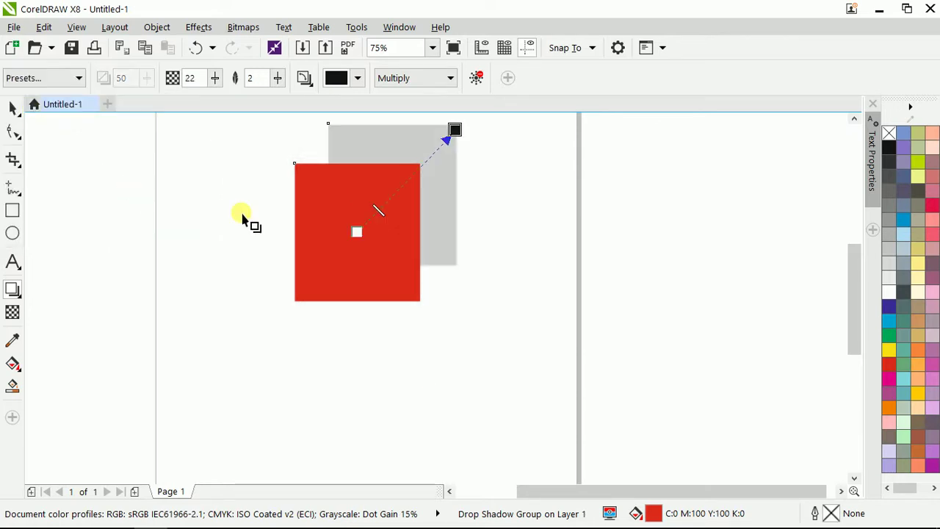
{"action": "left_click", "coordinate": [31, 82]}
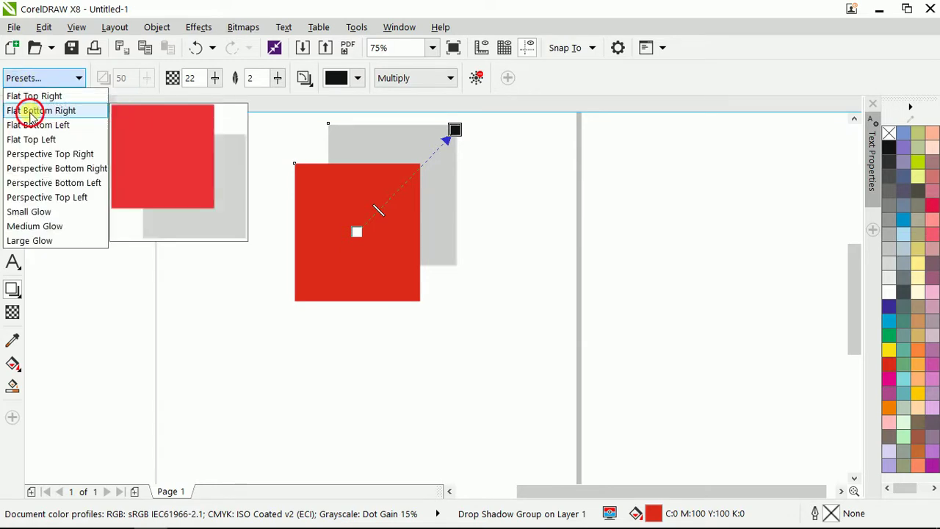
{"action": "left_click", "coordinate": [31, 112]}
{"action": "left_click", "coordinate": [62, 77]}
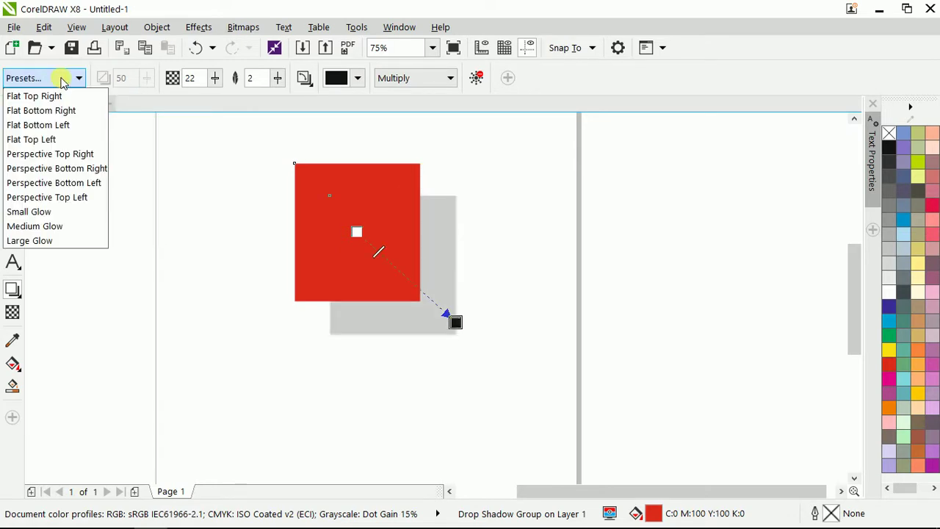
{"action": "left_click", "coordinate": [44, 144]}
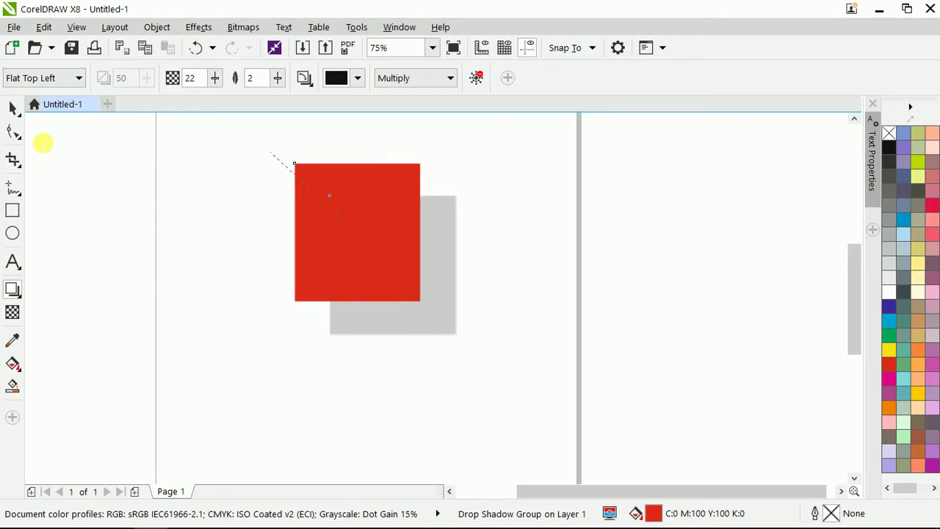
Try the Perspective Bottom Left and Perspective Top Left presets on the rectangle's drop shadow
{"action": "left_click", "coordinate": [62, 78]}
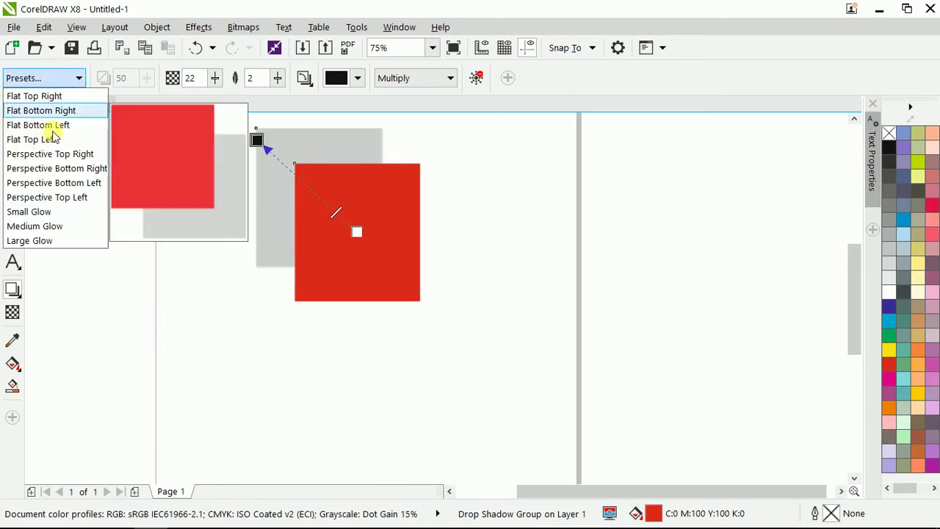
{"action": "left_click", "coordinate": [58, 183]}
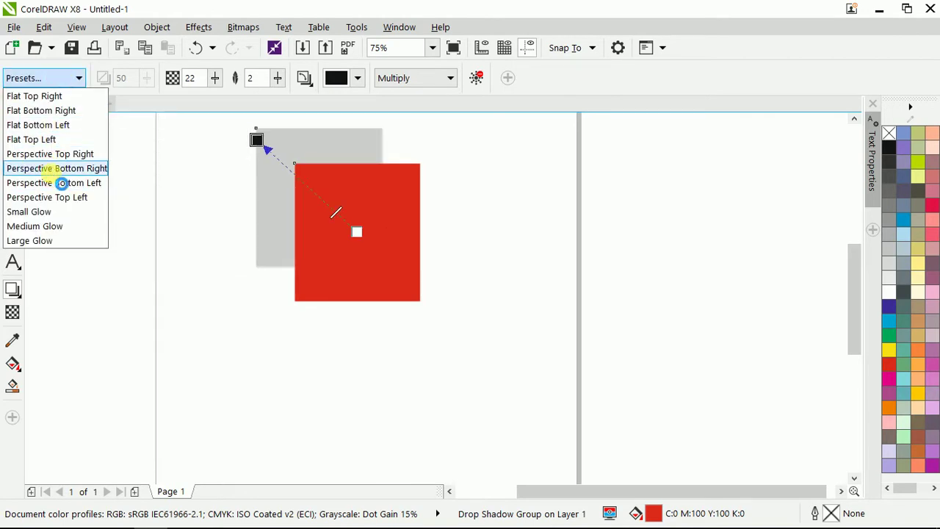
{"action": "left_click", "coordinate": [59, 79]}
{"action": "left_click", "coordinate": [67, 197]}
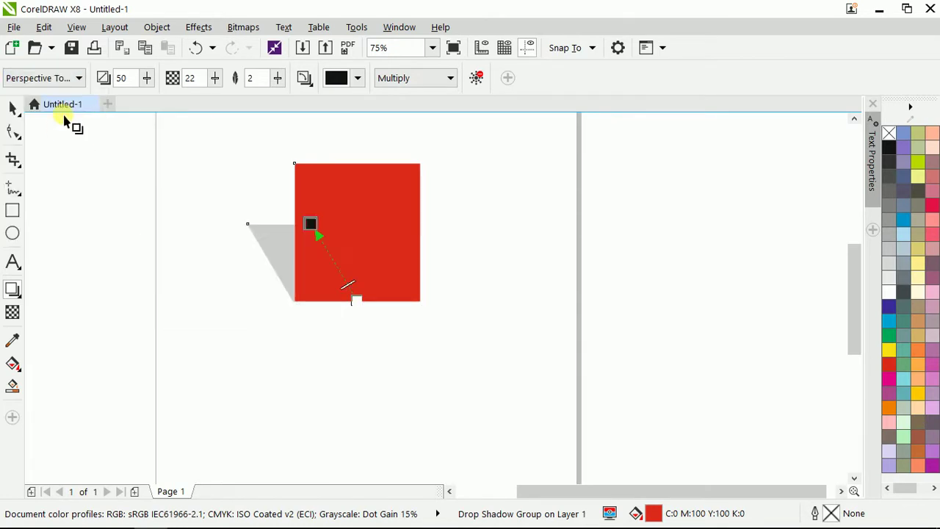
Try the Small Glow, Medium Glow and Large Glow presets on the rectangle's drop shadow
{"action": "left_click", "coordinate": [70, 81]}
{"action": "left_click", "coordinate": [52, 226]}
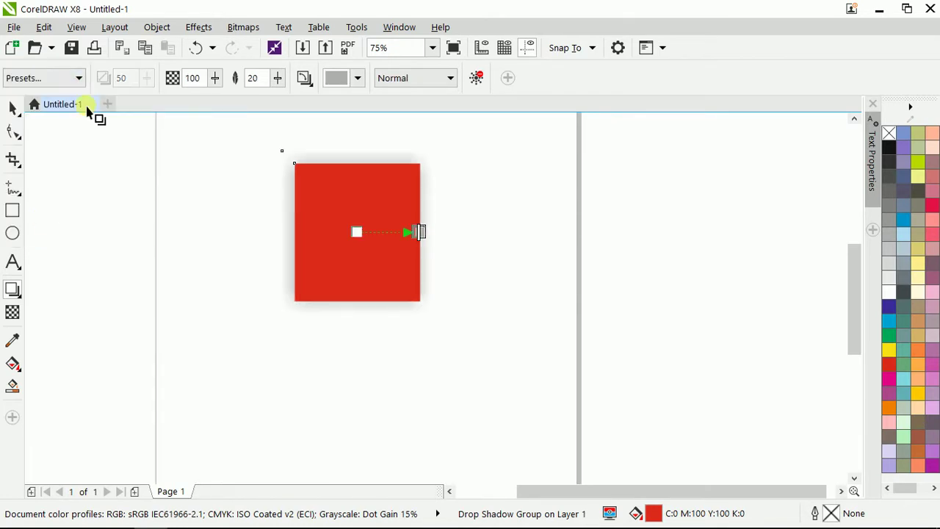
{"action": "left_click", "coordinate": [78, 82]}
{"action": "left_click", "coordinate": [30, 241]}
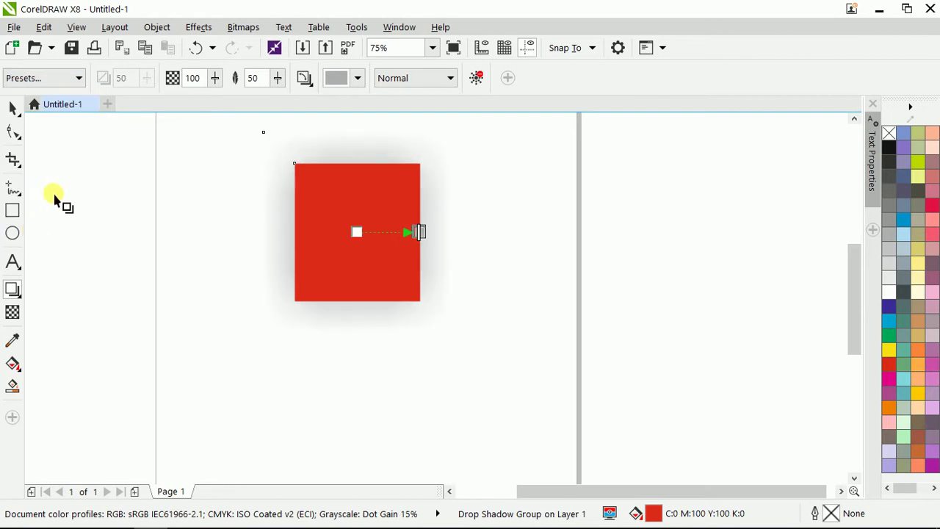
{"action": "left_click", "coordinate": [67, 82]}
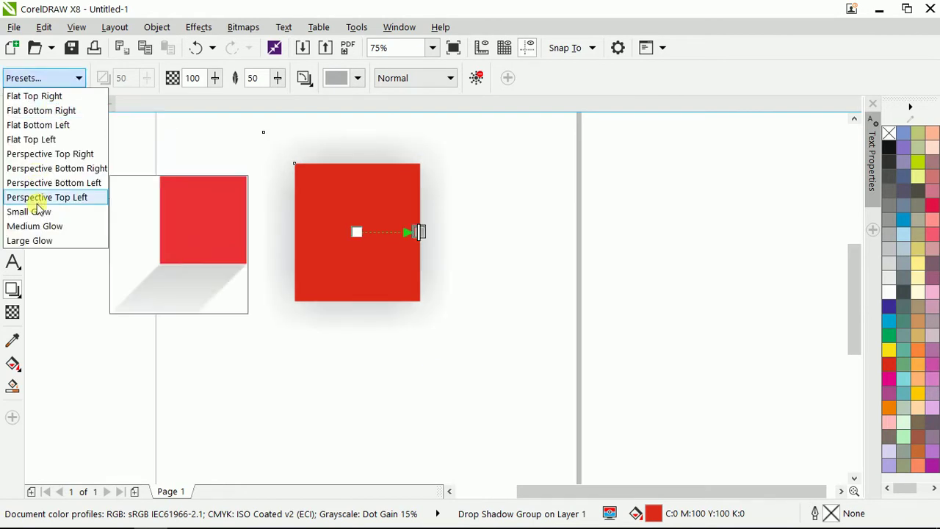
{"action": "left_click", "coordinate": [42, 241]}
Apply the Perspective Top Right shadow preset and reshape it into a lower, longer slant with an opacity of 29
{"action": "left_click", "coordinate": [69, 79]}
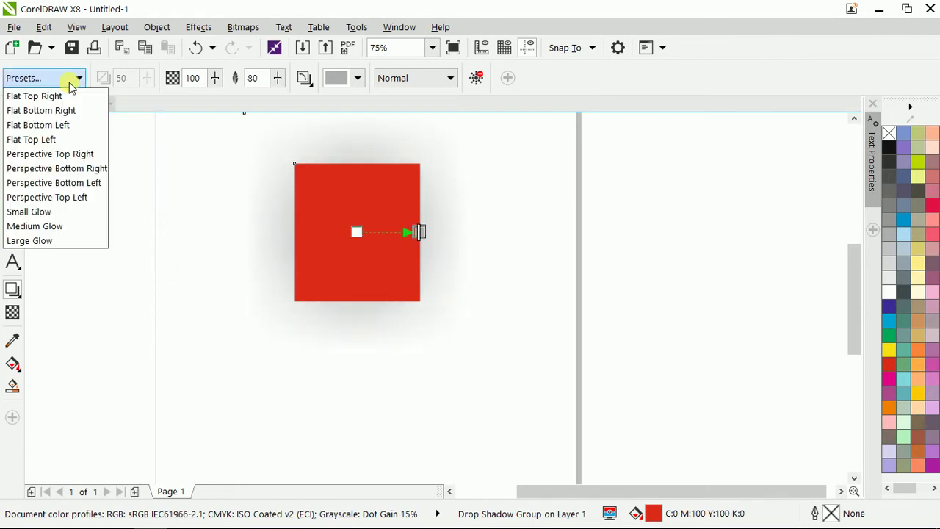
{"action": "left_click", "coordinate": [59, 154]}
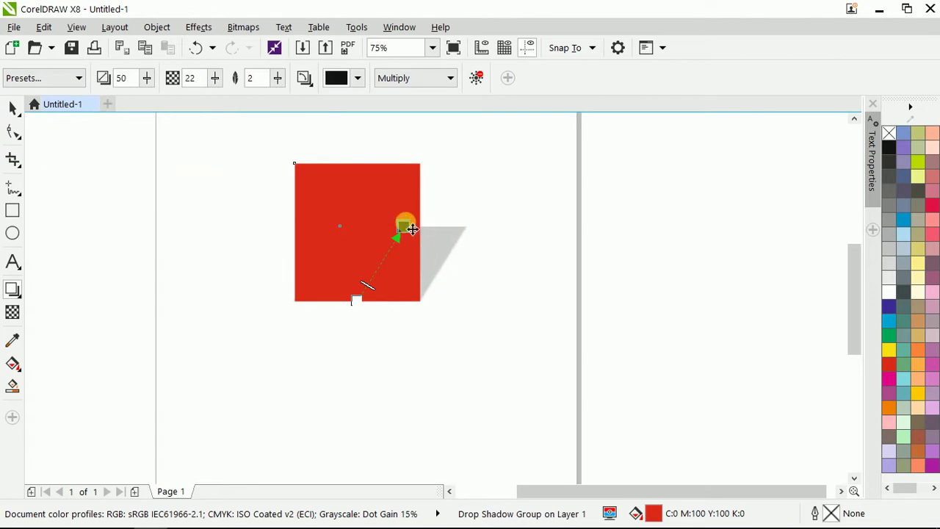
{"action": "left_click_drag", "start_coordinate": [405, 227], "coordinate": [458, 242]}
{"action": "mouse_move", "coordinate": [378, 288]}
{"action": "left_mouse_down"}
{"action": "mouse_move", "coordinate": [419, 269]}
{"action": "mouse_move", "coordinate": [385, 287]}
{"action": "left_mouse_up"}
{"action": "left_click_drag", "start_coordinate": [457, 242], "coordinate": [454, 261]}
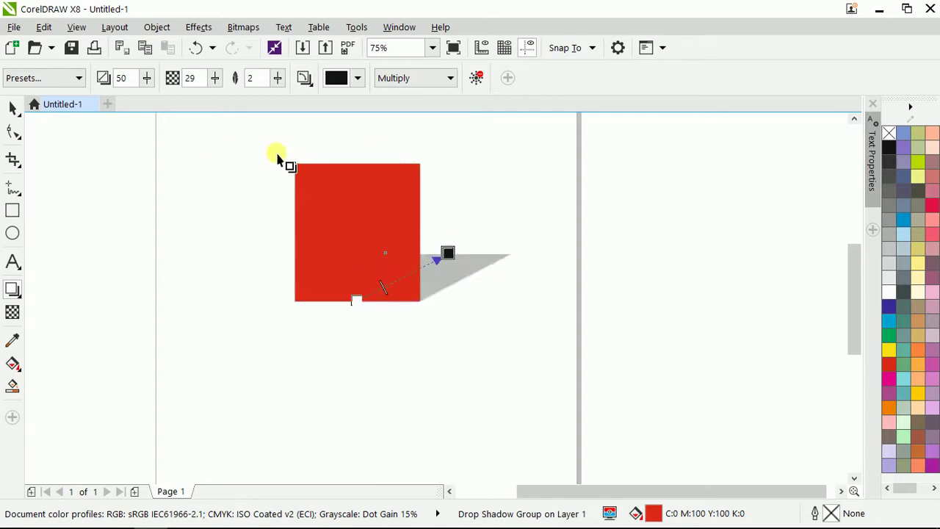
Vary the shadow stretch, ending at 50, and pull the shadow's end back to a short slant beside the rectangle's lower right
{"action": "double_click", "coordinate": [121, 78]}
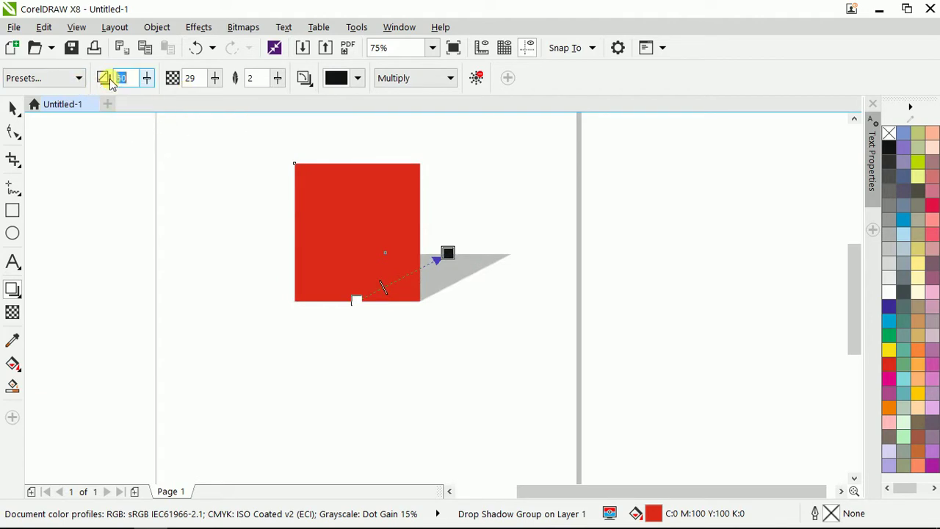
{"action": "left_click_drag", "start_coordinate": [149, 79], "coordinate": [167, 96]}
{"action": "left_click", "coordinate": [146, 78]}
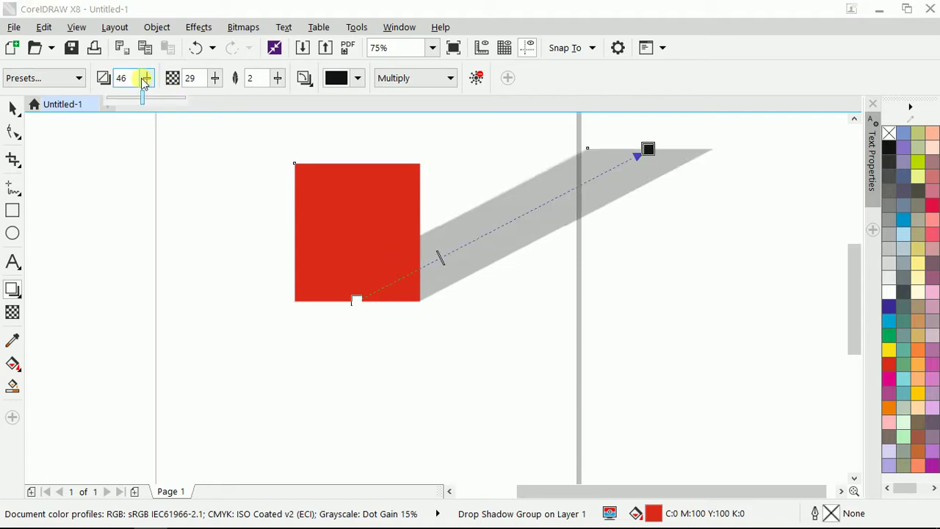
{"action": "mouse_move", "coordinate": [146, 80]}
{"action": "left_mouse_down"}
{"action": "mouse_move", "coordinate": [164, 88]}
{"action": "mouse_move", "coordinate": [147, 84]}
{"action": "left_mouse_up"}
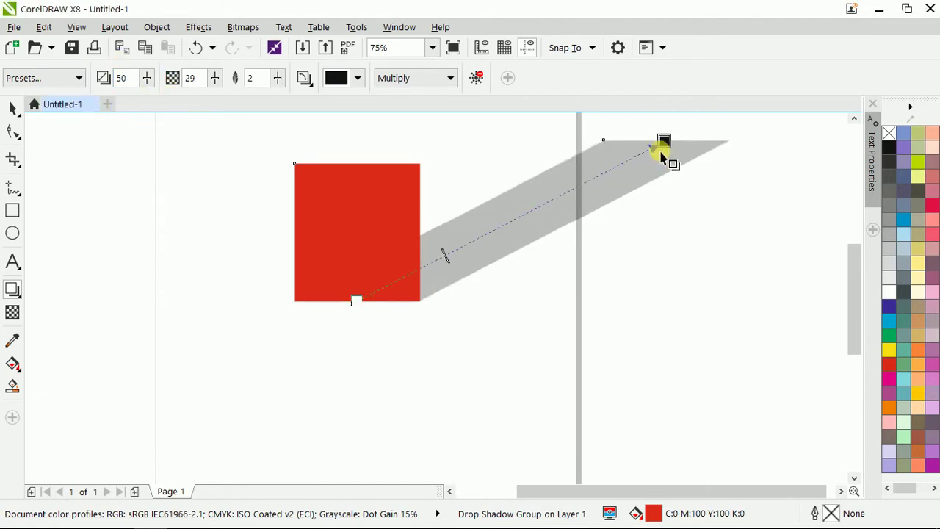
{"action": "left_click_drag", "start_coordinate": [663, 141], "coordinate": [480, 256]}
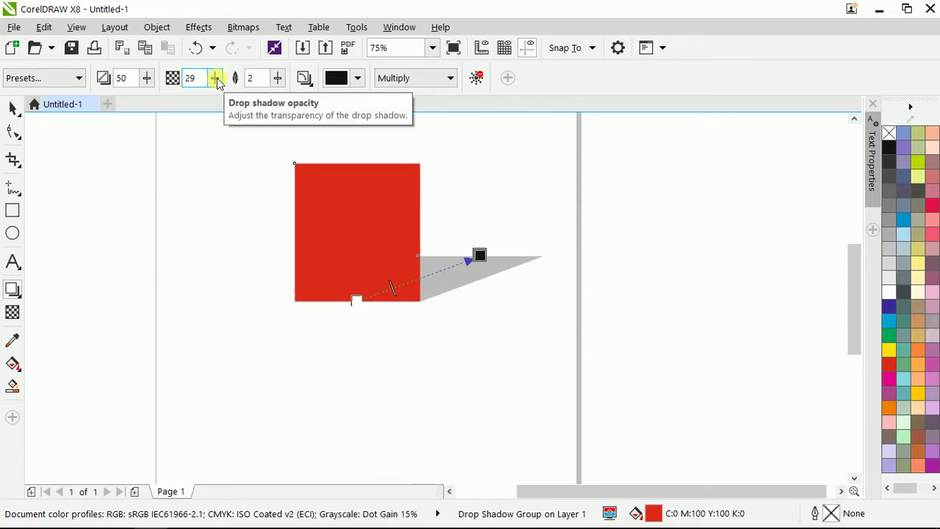
Set the drop shadow's opacity to 51 and its feathering to 57
{"action": "left_click_drag", "start_coordinate": [216, 80], "coordinate": [253, 91]}
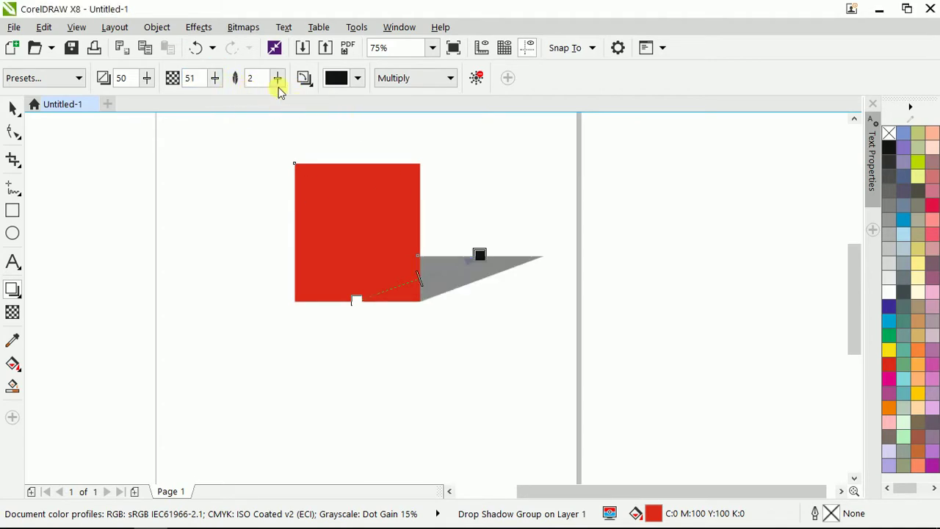
{"action": "left_click", "coordinate": [250, 79]}
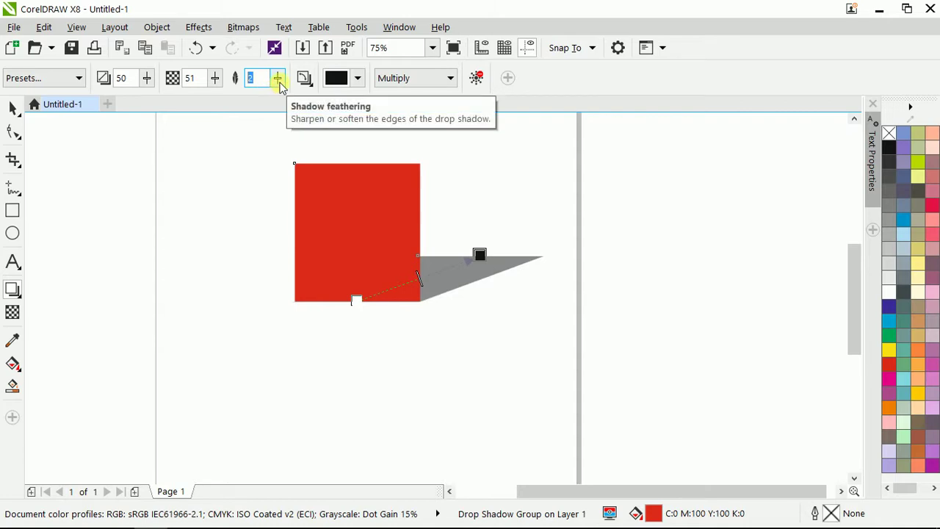
{"action": "mouse_move", "coordinate": [280, 82]}
{"action": "left_mouse_down"}
{"action": "mouse_move", "coordinate": [293, 78]}
{"action": "mouse_move", "coordinate": [310, 90]}
{"action": "mouse_move", "coordinate": [274, 91]}
{"action": "left_mouse_up"}
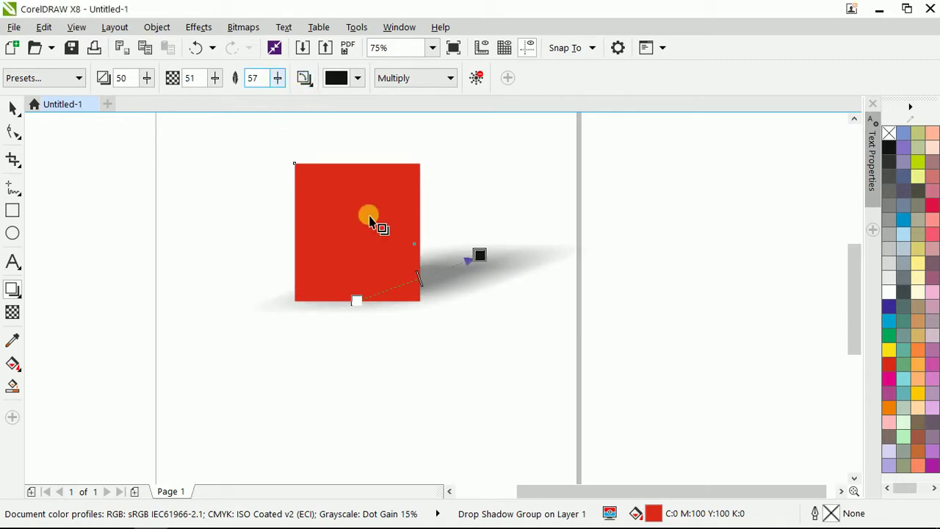
Set the drop shadow's feathering to 43 and adjust its end point to a short slant beside the rectangle's lower right
{"action": "left_click_drag", "start_coordinate": [479, 257], "coordinate": [530, 244]}
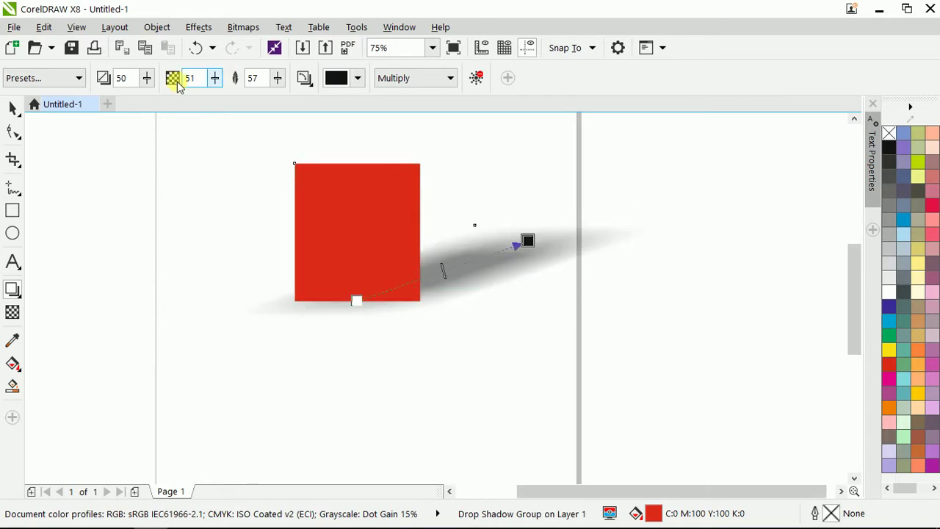
{"action": "left_click_drag", "start_coordinate": [154, 81], "coordinate": [279, 122]}
{"action": "mouse_move", "coordinate": [279, 83]}
{"action": "left_mouse_down"}
{"action": "mouse_move", "coordinate": [277, 95]}
{"action": "mouse_move", "coordinate": [266, 83]}
{"action": "mouse_move", "coordinate": [270, 90]}
{"action": "left_mouse_up"}
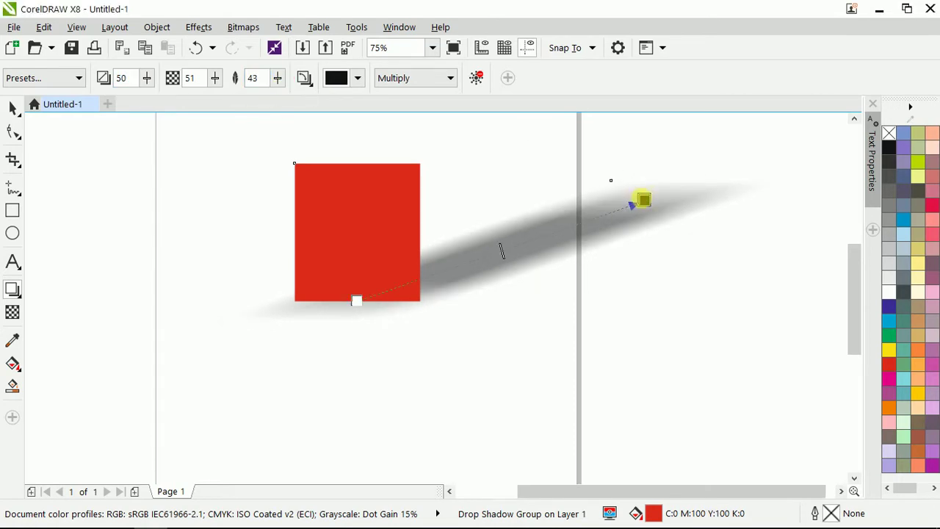
{"action": "left_click_drag", "start_coordinate": [644, 199], "coordinate": [500, 250]}
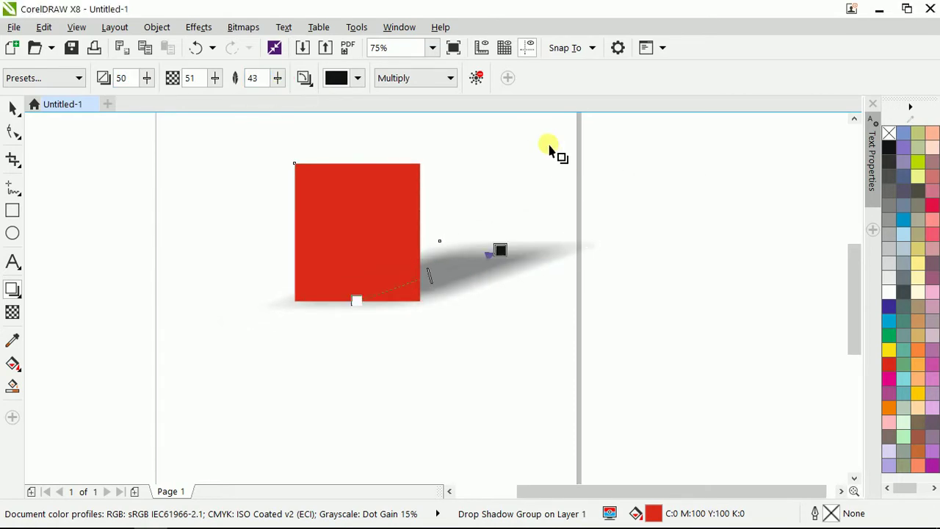
Try the Gaussian Blur and Inside feathering directions on the rectangle's drop shadow
{"action": "left_click", "coordinate": [305, 78]}
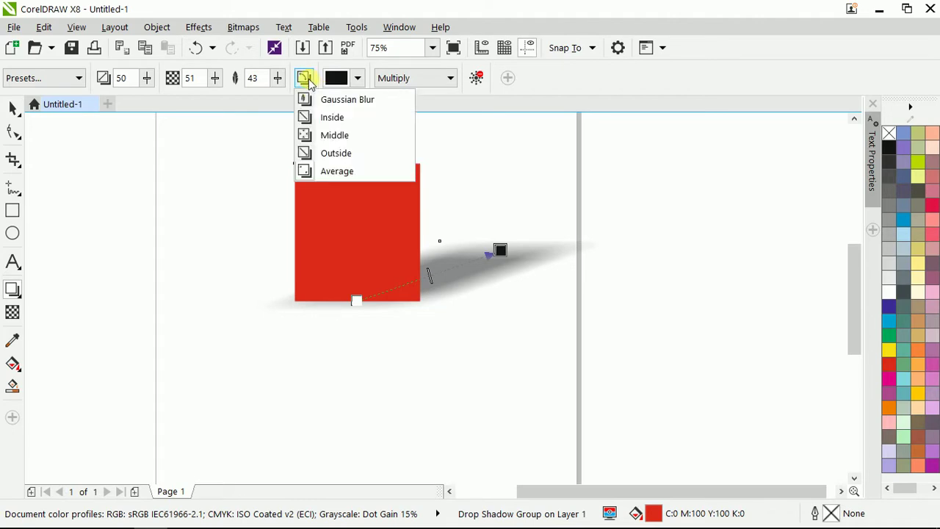
{"action": "left_click", "coordinate": [330, 110]}
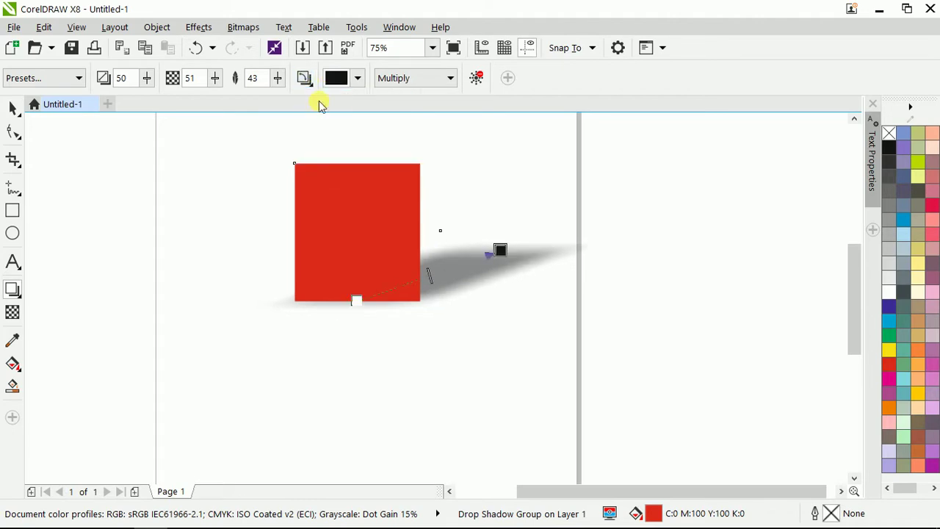
{"action": "left_click", "coordinate": [305, 78]}
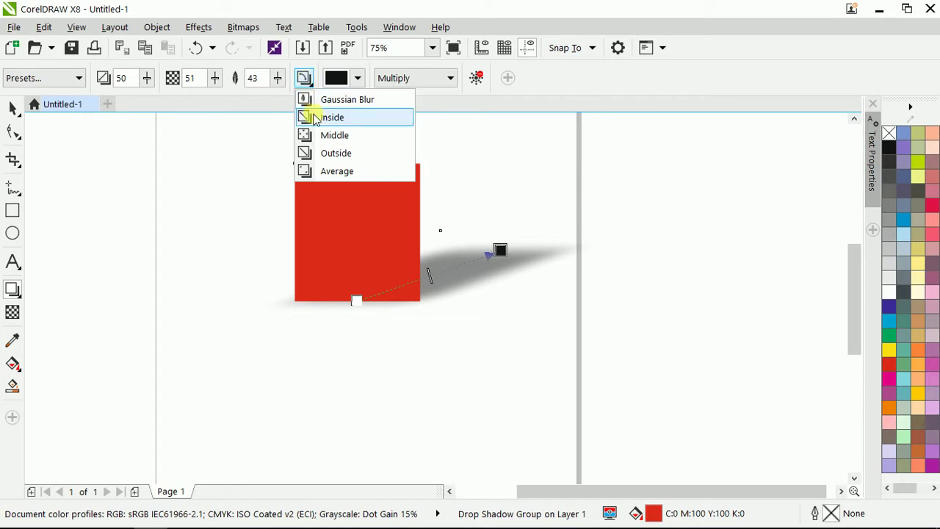
{"action": "left_click", "coordinate": [317, 119]}
{"action": "left_click", "coordinate": [305, 78]}
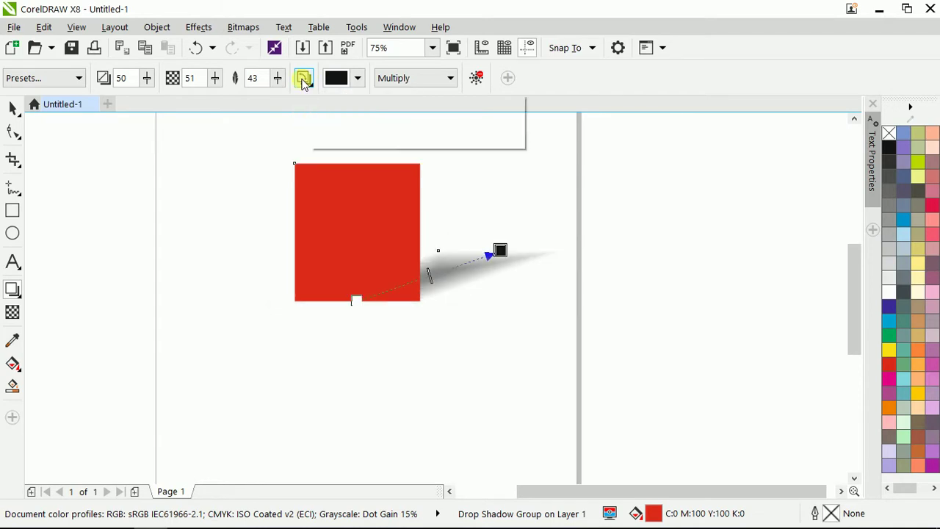
{"action": "left_click", "coordinate": [316, 123]}
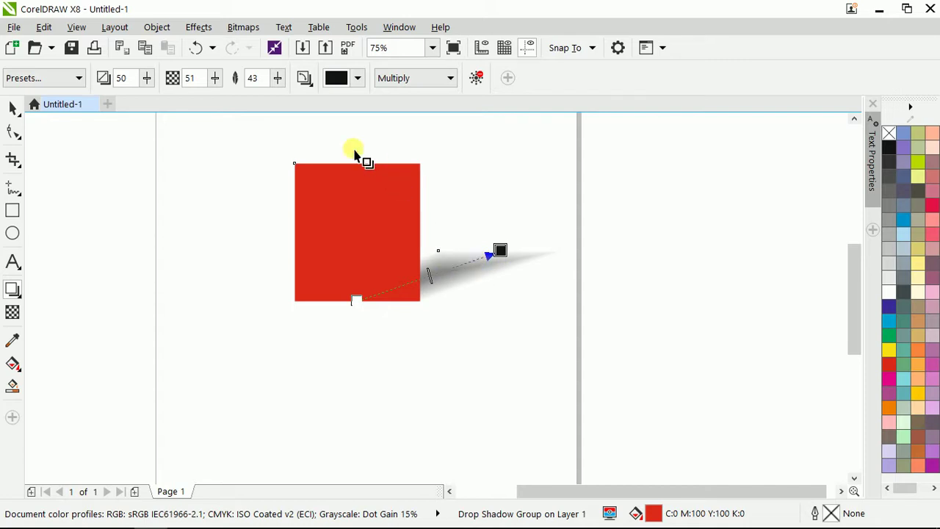
Try the Middle and Outside feathering directions on the drop shadow, finishing with Average
{"action": "left_click", "coordinate": [305, 78]}
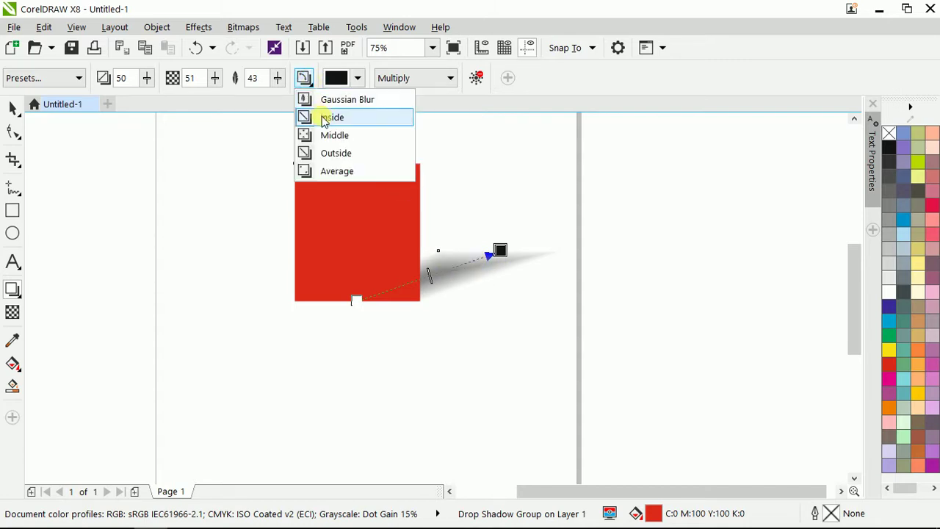
{"action": "left_click", "coordinate": [334, 138]}
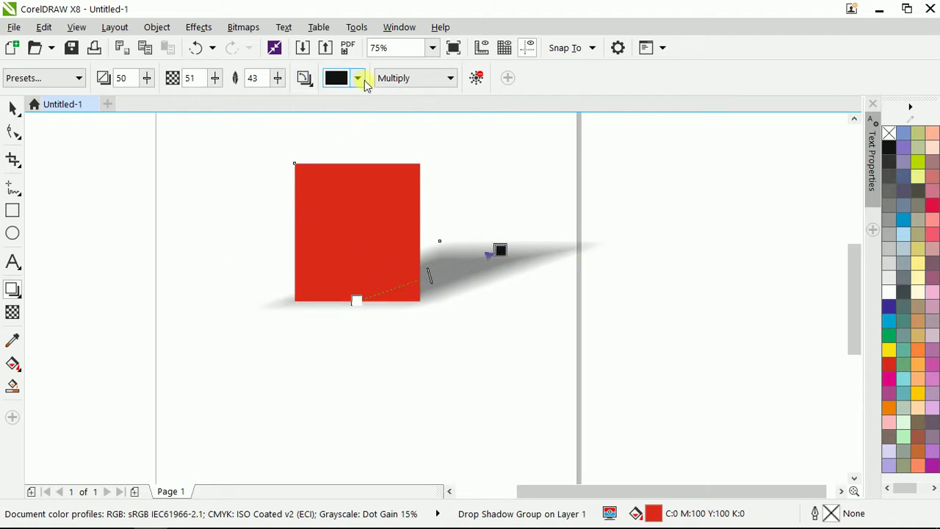
{"action": "left_click", "coordinate": [304, 78]}
{"action": "left_click", "coordinate": [335, 153]}
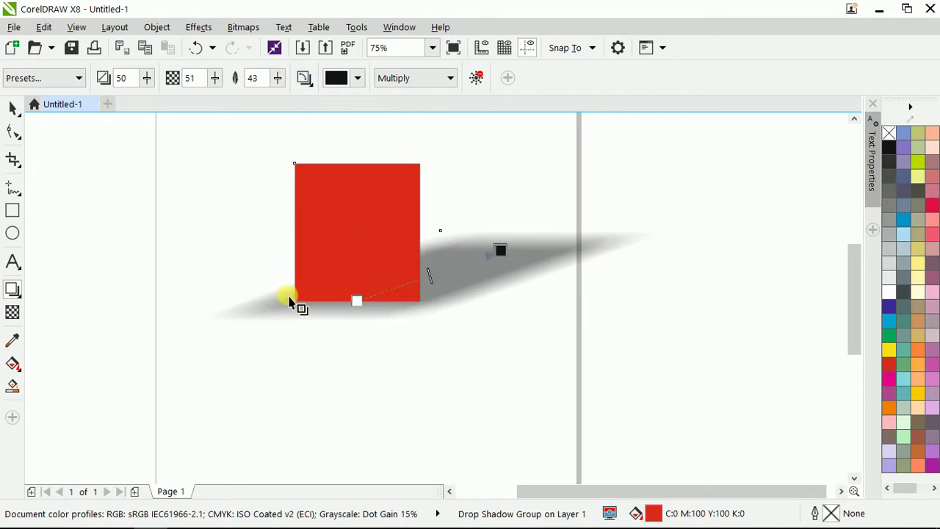
{"action": "left_click", "coordinate": [304, 78]}
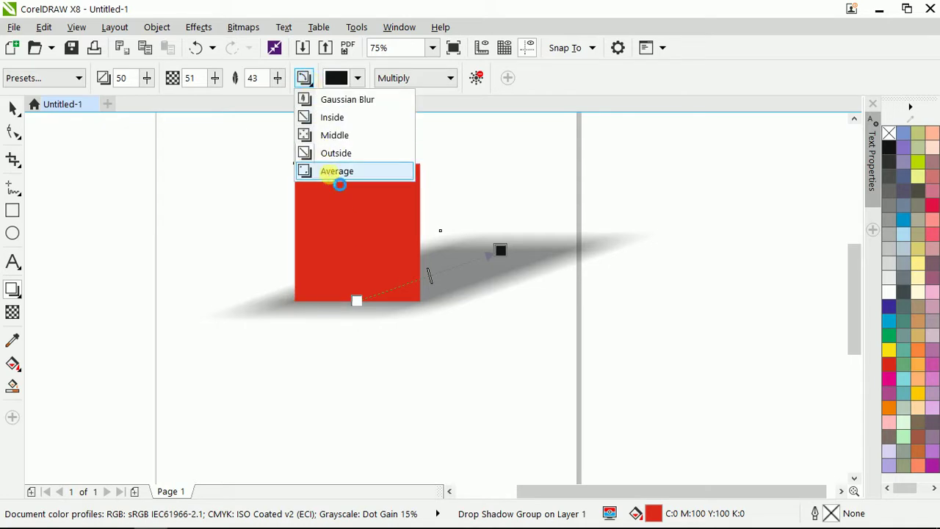
{"action": "left_click", "coordinate": [337, 172]}
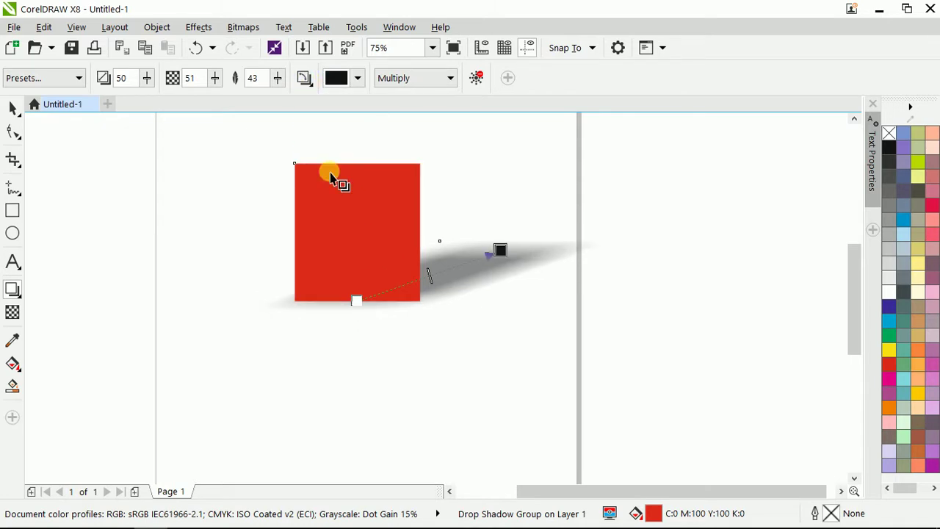
{"action": "left_click", "coordinate": [305, 79]}
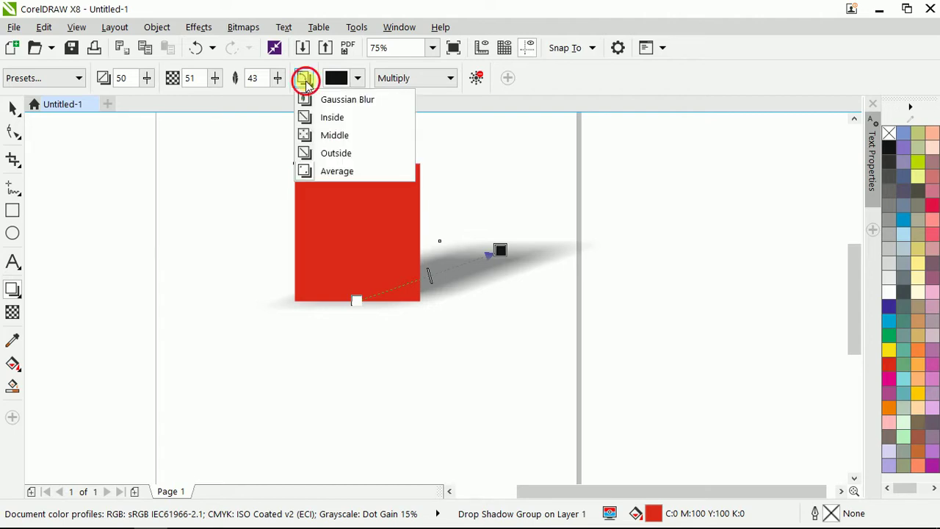
{"action": "left_click", "coordinate": [305, 80]}
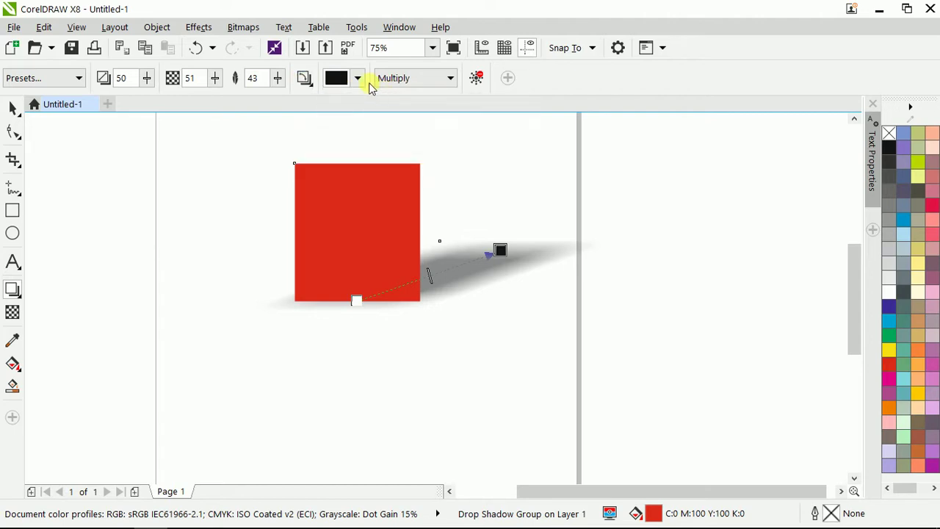
Set the drop shadow's colour to orange (C0 M58 Y100 K1) and move the colour picker clear of the rectangle
{"action": "left_click", "coordinate": [359, 76]}
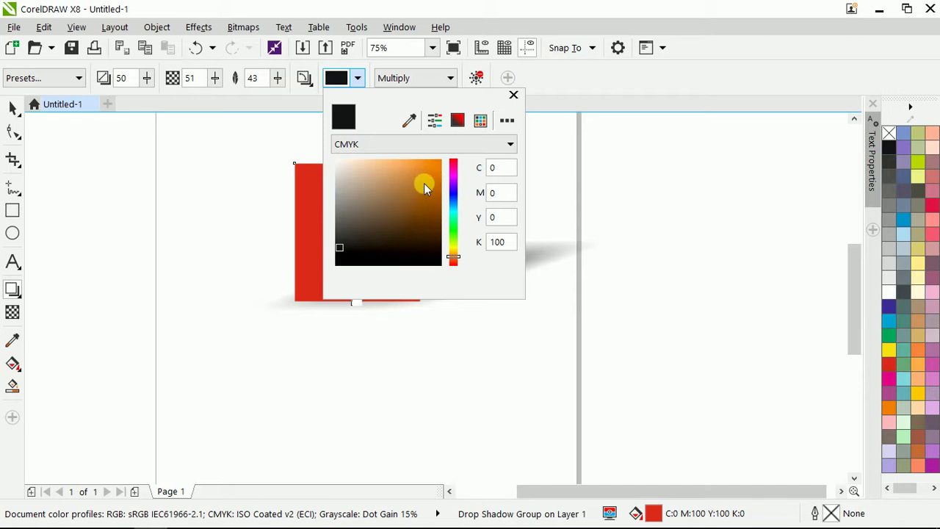
{"action": "left_click_drag", "start_coordinate": [428, 176], "coordinate": [433, 167]}
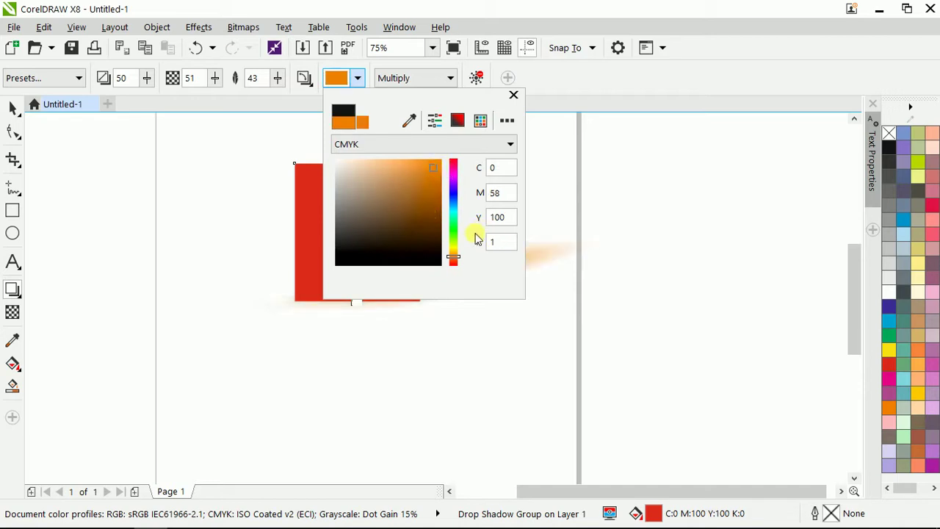
{"action": "left_click_drag", "start_coordinate": [476, 103], "coordinate": [719, 132]}
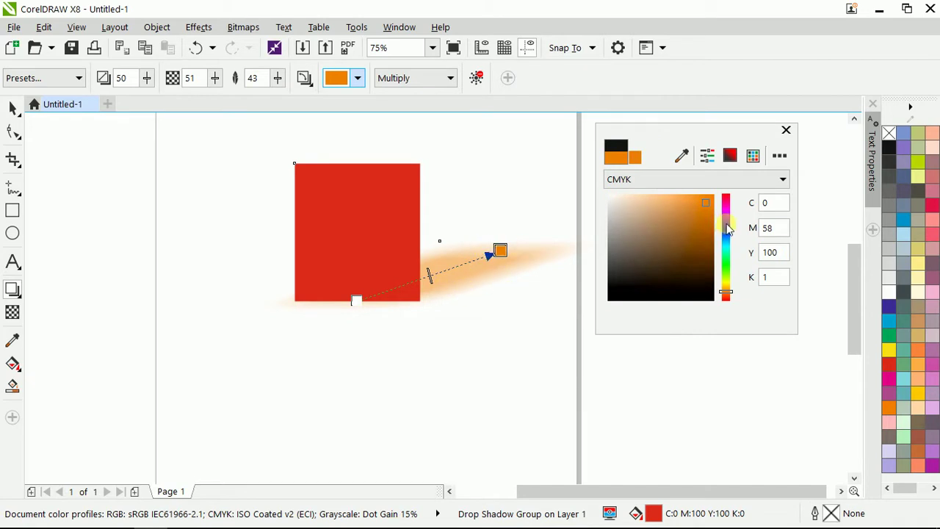
Try red shades and then purple shades for the drop shadow, ending at C86 M95 Y0 K0
{"action": "left_click", "coordinate": [726, 196]}
{"action": "left_click", "coordinate": [709, 222]}
{"action": "left_click", "coordinate": [705, 248]}
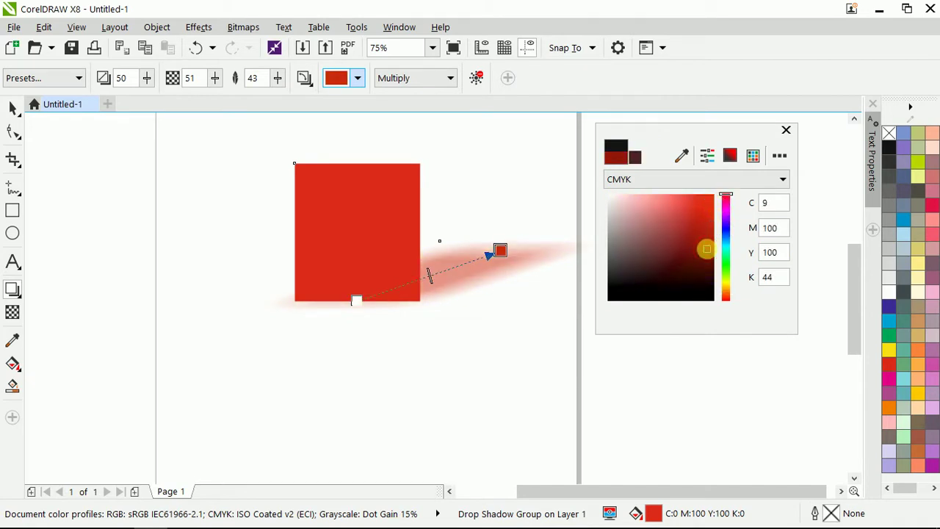
{"action": "left_click", "coordinate": [725, 226]}
{"action": "left_click", "coordinate": [706, 203]}
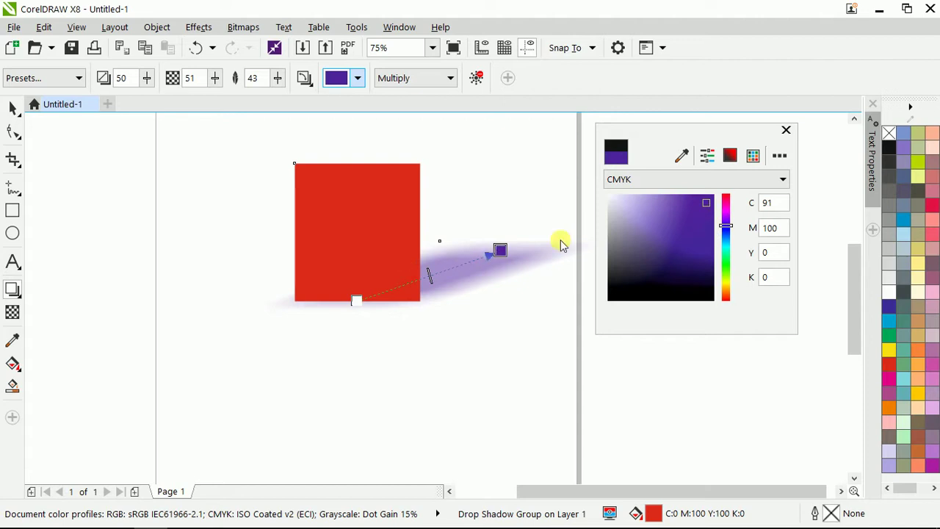
{"action": "left_click", "coordinate": [701, 219]}
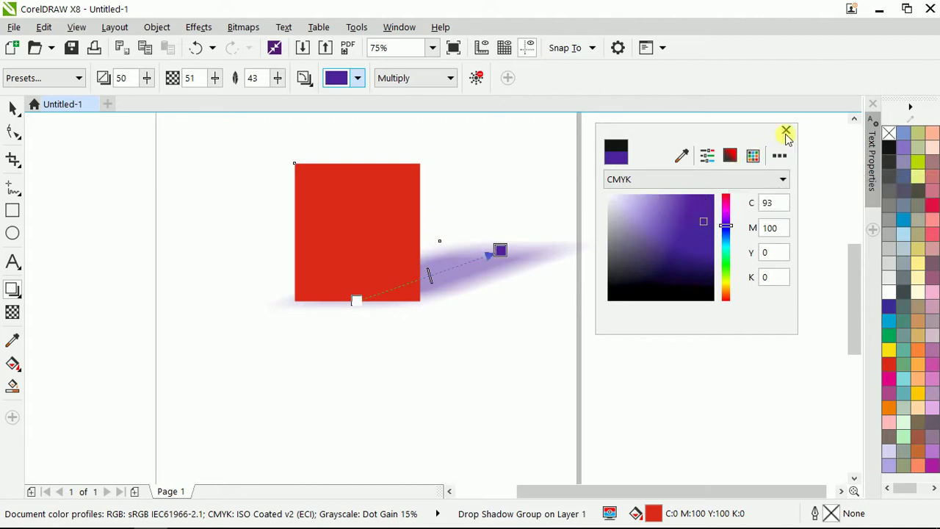
{"action": "left_click", "coordinate": [683, 212]}
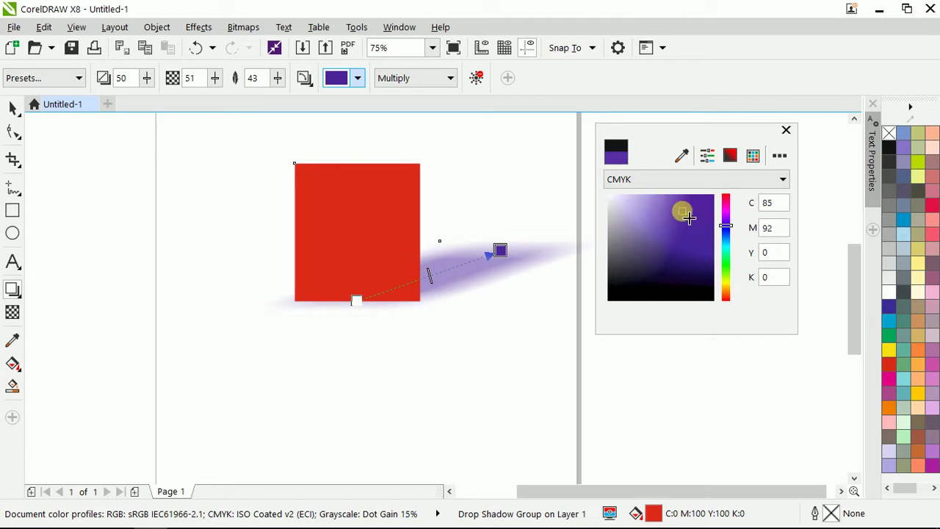
Sample shadow colours from the screen with the eyedropper, first light grey #EAEAEA, then blue #00ADFE
{"action": "left_click", "coordinate": [681, 155]}
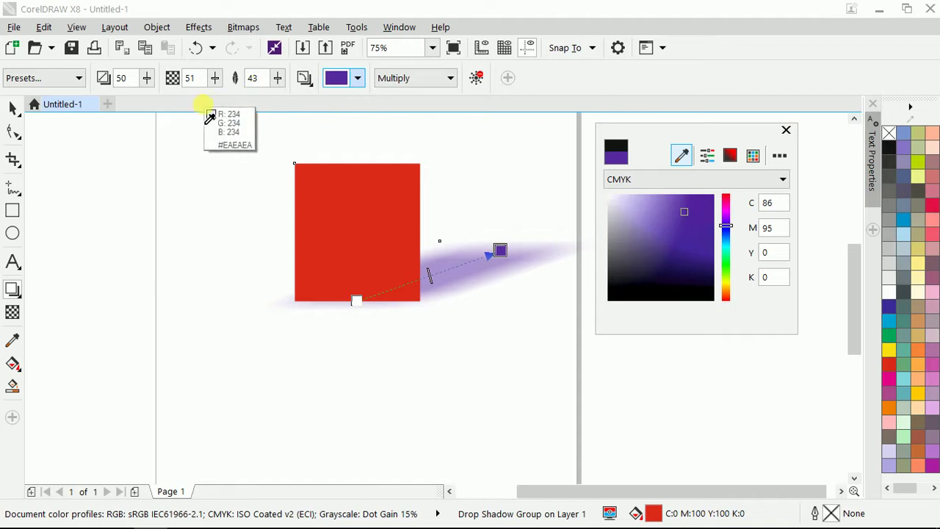
{"action": "left_click", "coordinate": [268, 105]}
{"action": "left_click", "coordinate": [681, 158]}
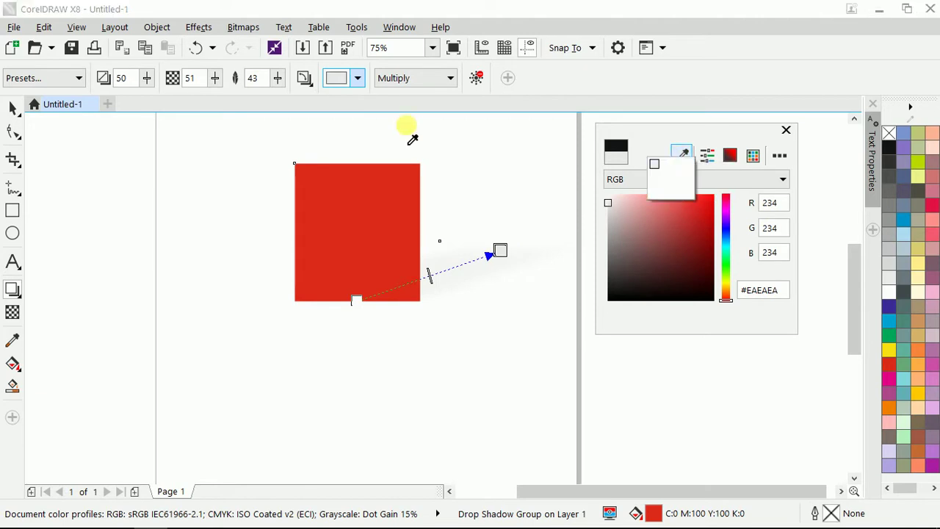
{"action": "left_click", "coordinate": [361, 80]}
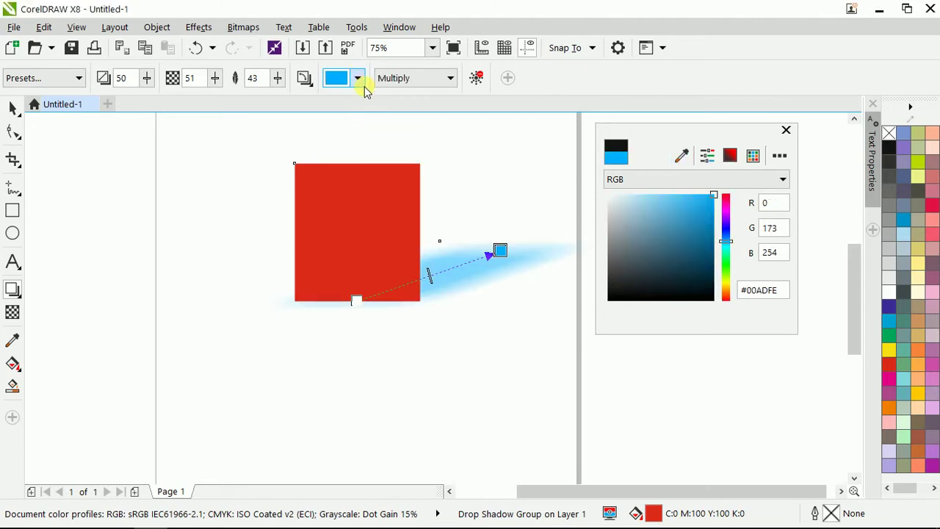
Look through the colour models available for the shadow colour, keep RGB, and close the colour picker
{"action": "left_click", "coordinate": [727, 181]}
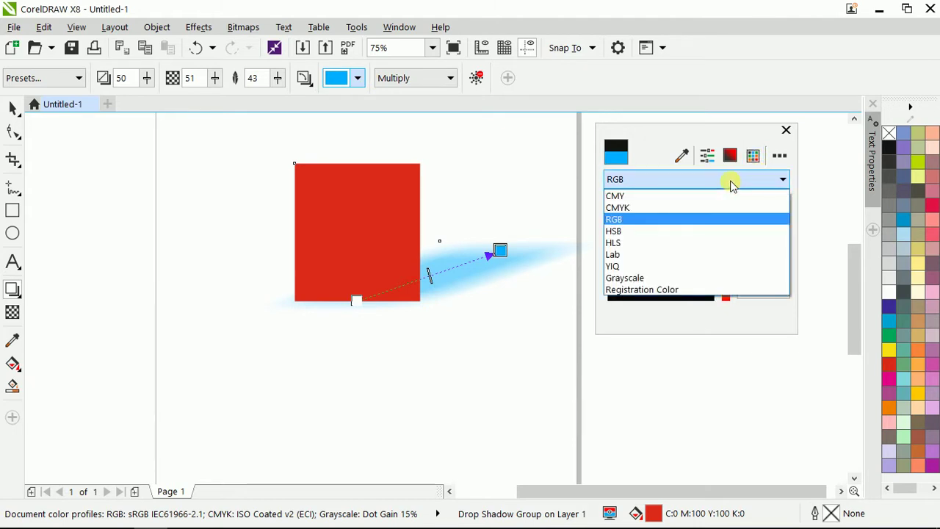
{"action": "left_click", "coordinate": [709, 219]}
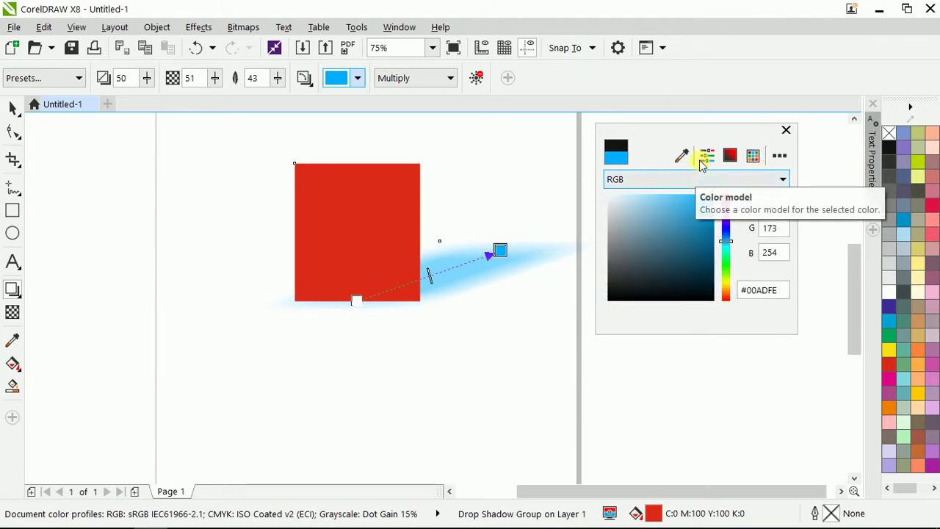
{"action": "left_click", "coordinate": [749, 184]}
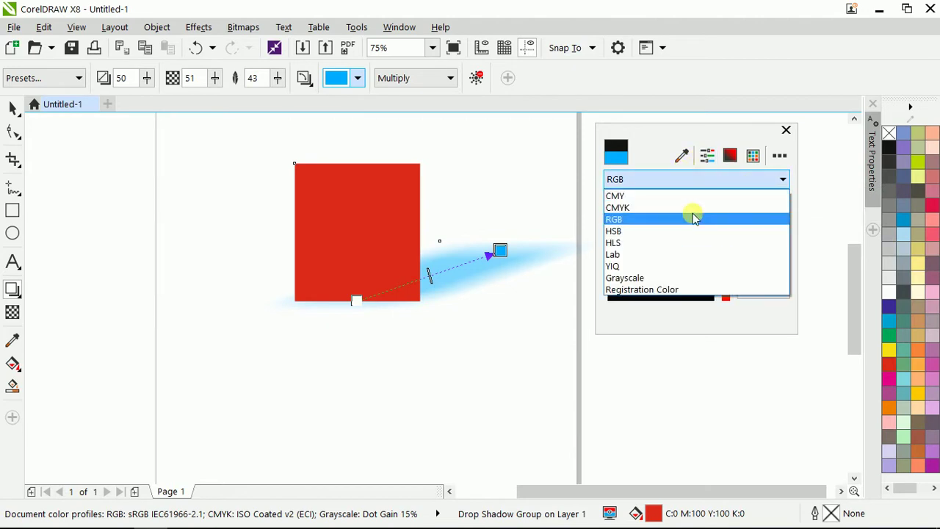
{"action": "left_click", "coordinate": [693, 214]}
{"action": "left_click", "coordinate": [786, 132]}
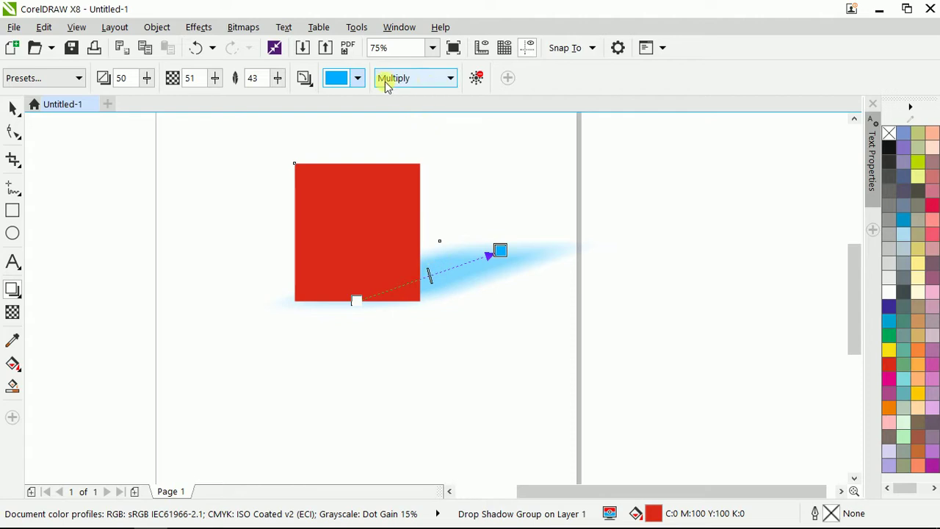
Set the drop shadow's merge mode to Normal and move the shadow's end slightly lower
{"action": "left_click", "coordinate": [427, 79]}
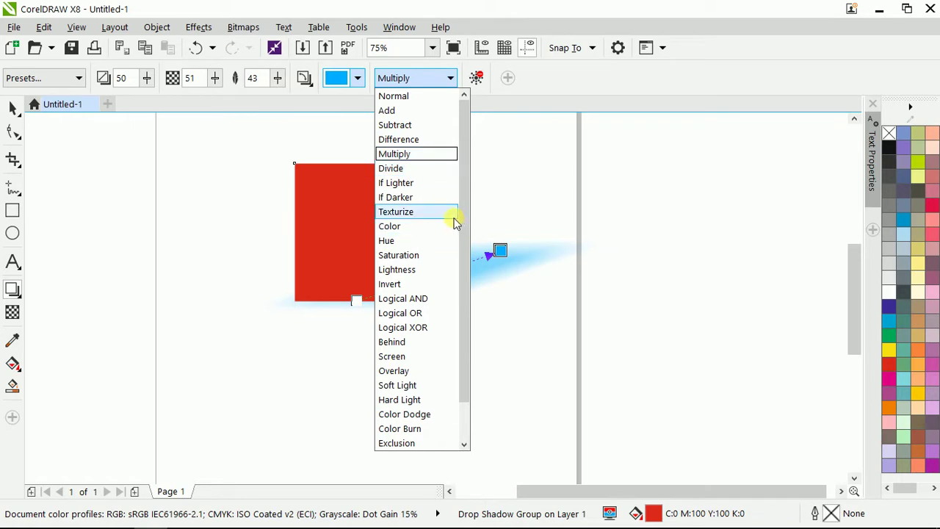
{"action": "left_click", "coordinate": [421, 96]}
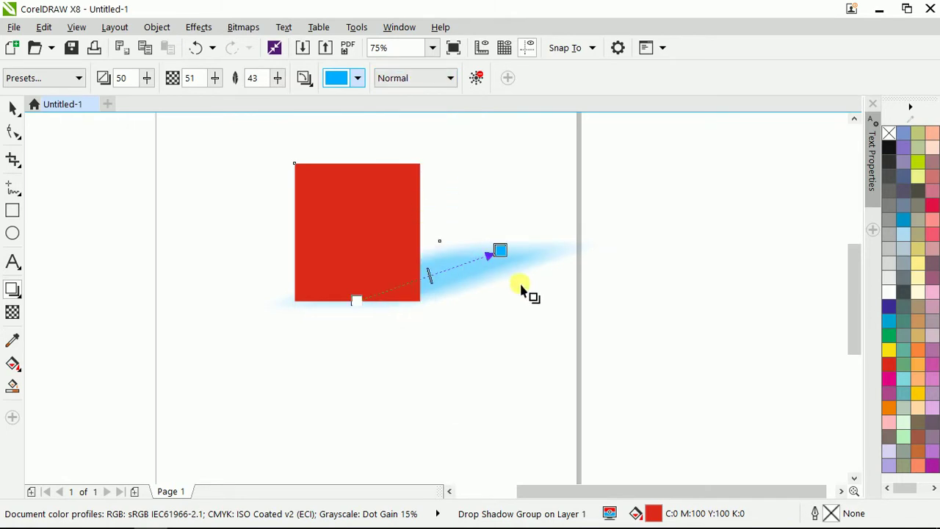
{"action": "left_click_drag", "start_coordinate": [508, 265], "coordinate": [512, 267]}
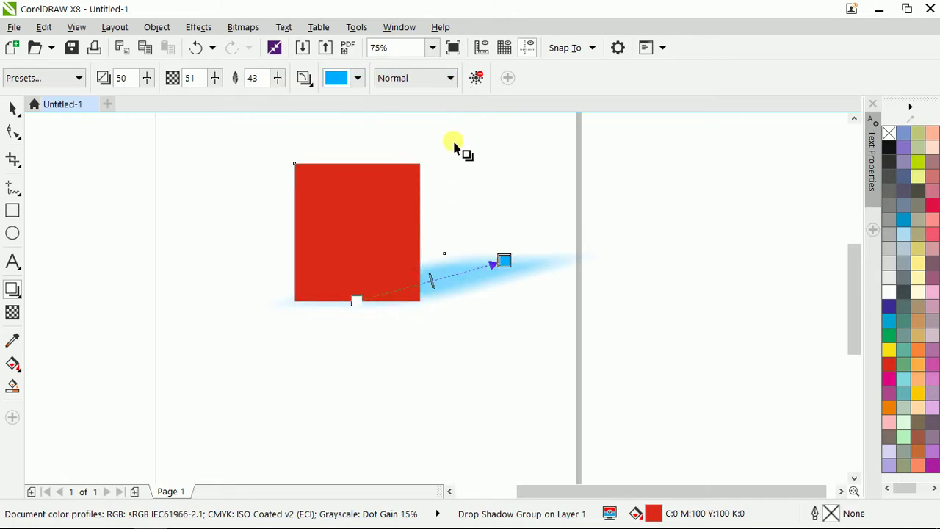
Set the drop shadow's merge mode to Multiply
{"action": "scroll", "coordinate": [590, 193], "scroll_direction": "down", "scroll_amount": 2}
{"action": "scroll", "coordinate": [470, 191], "scroll_direction": "up", "scroll_amount": 2}
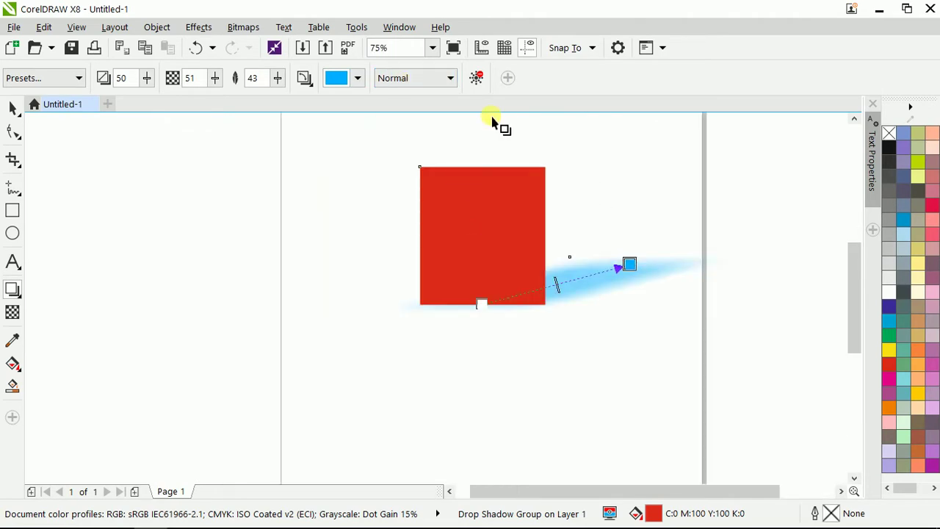
{"action": "left_click", "coordinate": [430, 79]}
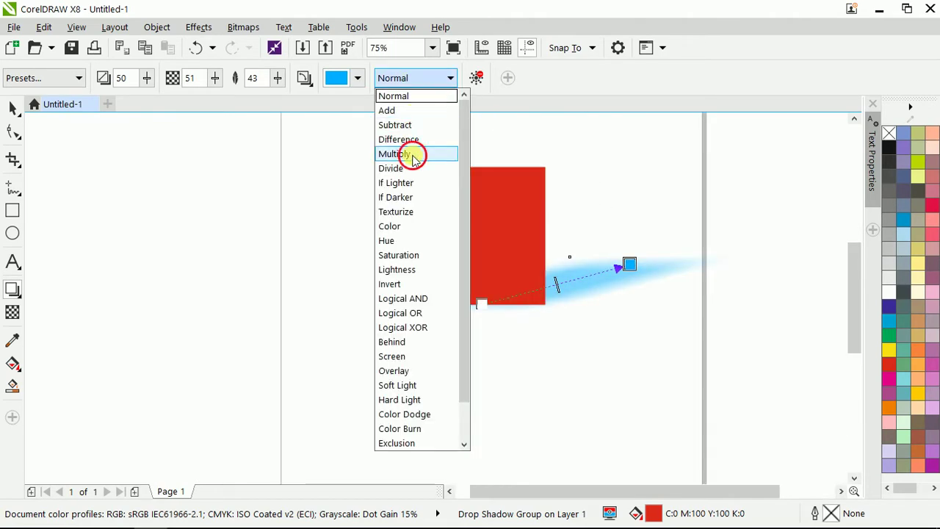
{"action": "left_click", "coordinate": [413, 155]}
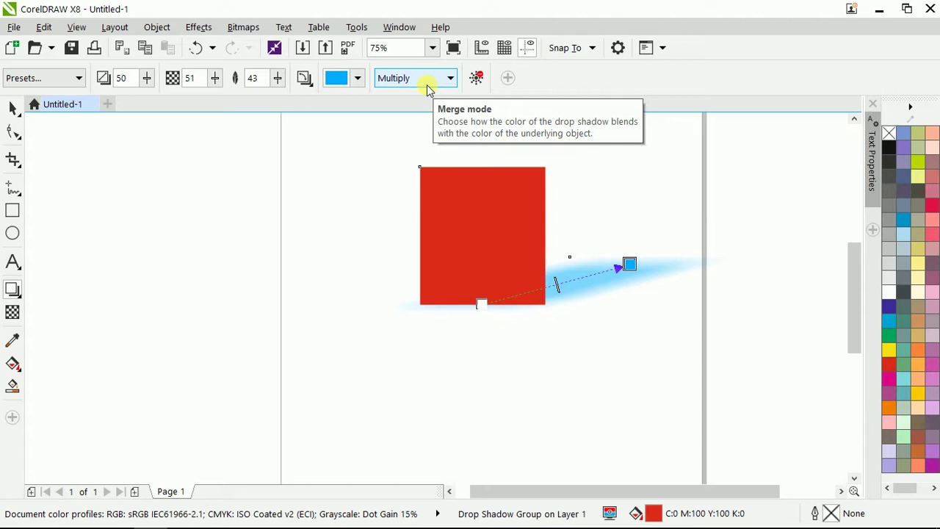
Set the red rectangle's shadow colour to black and keep Multiply as its merge mode
{"action": "left_click", "coordinate": [347, 79]}
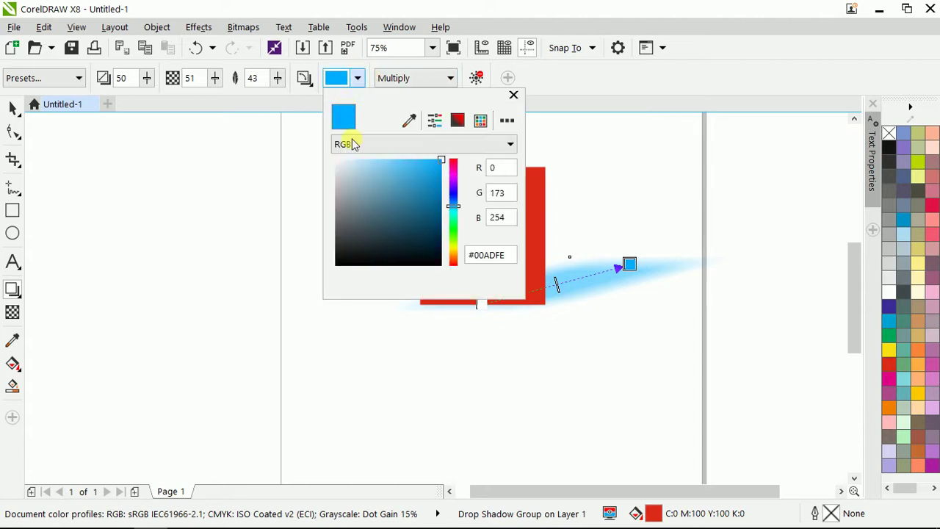
{"action": "left_click_drag", "start_coordinate": [444, 268], "coordinate": [495, 298]}
{"action": "left_click", "coordinate": [509, 137]}
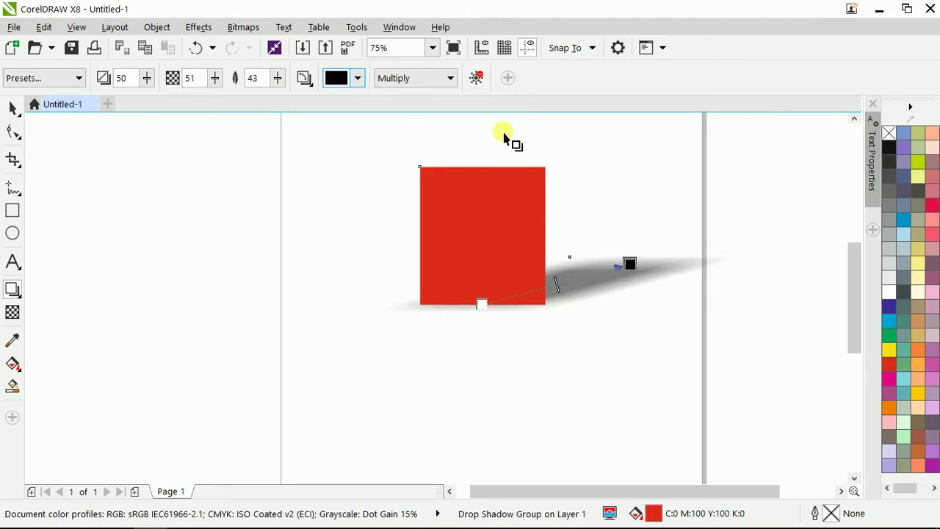
{"action": "left_click", "coordinate": [428, 77]}
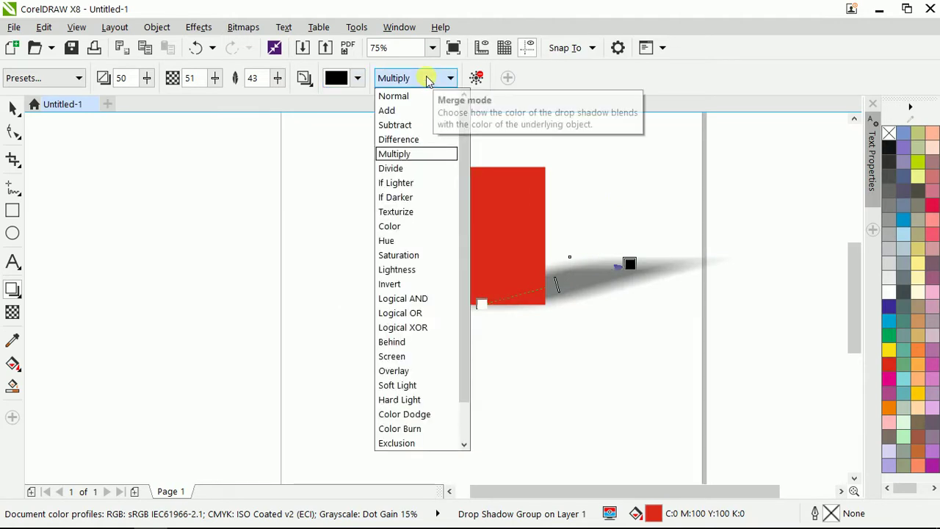
{"action": "left_click", "coordinate": [422, 153]}
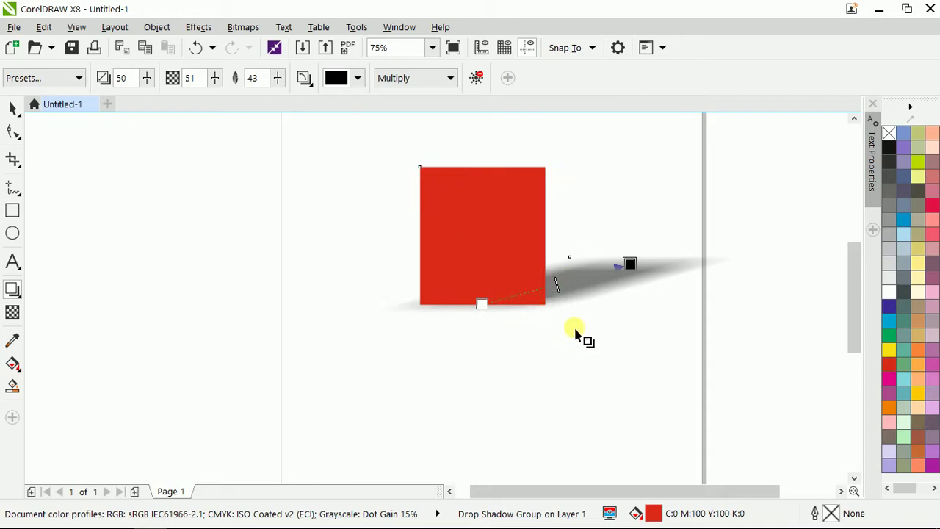
Clear the drop shadow from the red rectangle and delete the rectangle from the page
{"action": "left_click", "coordinate": [478, 78]}
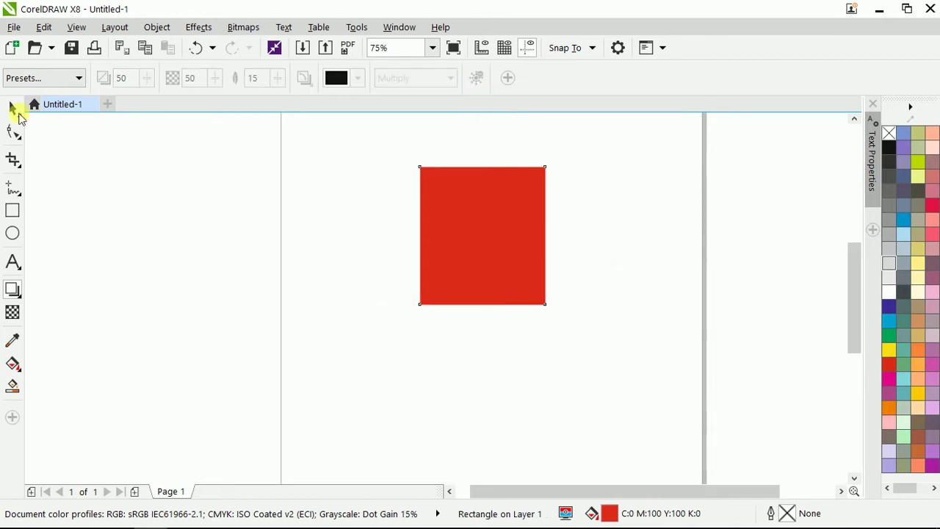
{"action": "left_click", "coordinate": [14, 109]}
{"action": "left_click", "coordinate": [466, 271]}
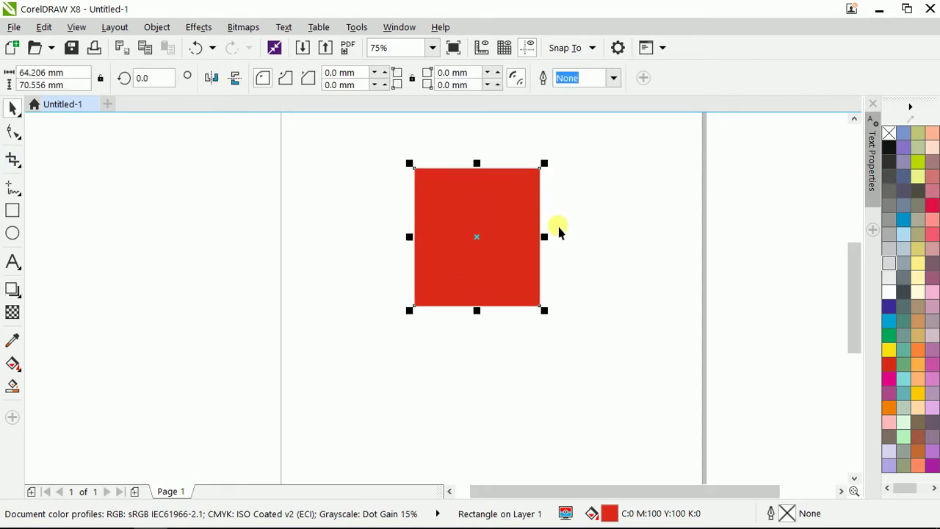
{"action": "scroll", "coordinate": [443, 224], "scroll_direction": "down", "scroll_amount": 2}
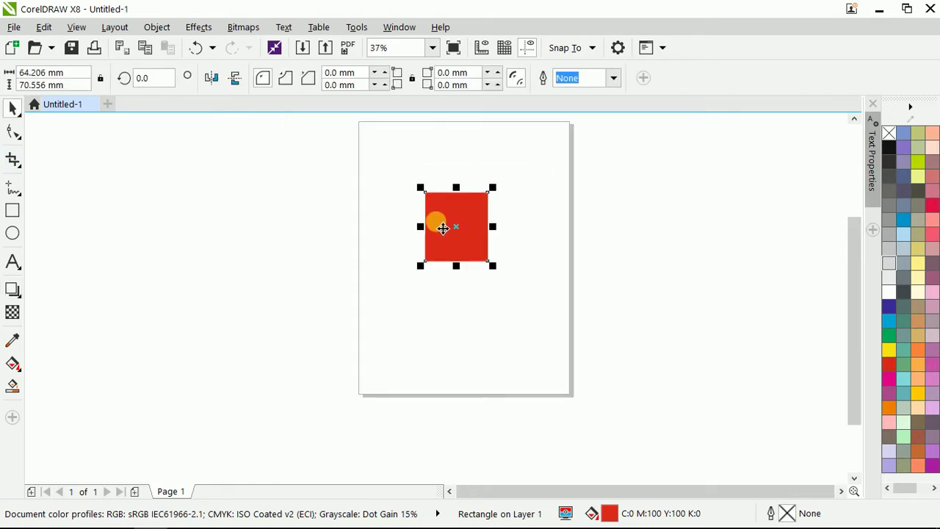
{"action": "scroll", "coordinate": [493, 203], "scroll_direction": "up", "scroll_amount": 2}
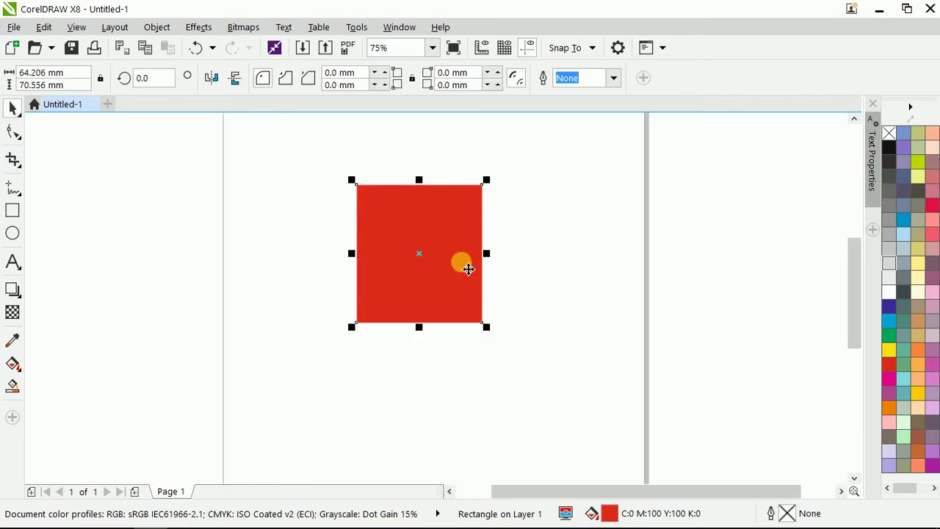
{"action": "key", "text": "Delete"}
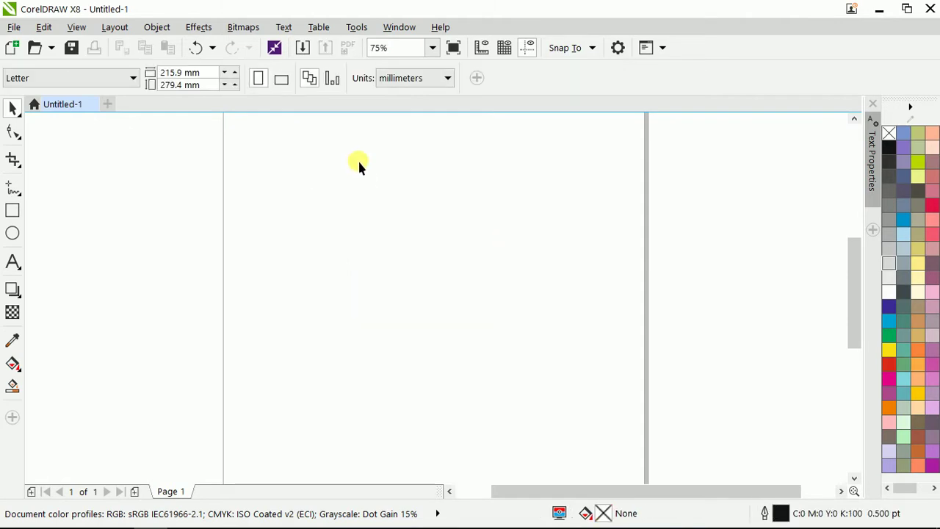
Import Chanay_Ki_Daal_Aur_Loki.JPG from the Desktop and place it on the upper page at about 79 × 60 mm
{"action": "left_click", "coordinate": [303, 48]}
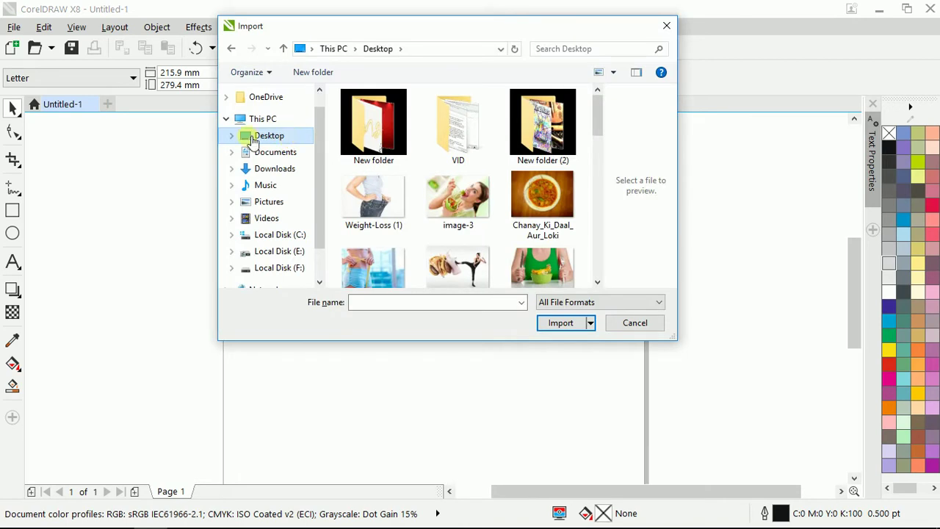
{"action": "double_click", "coordinate": [543, 195]}
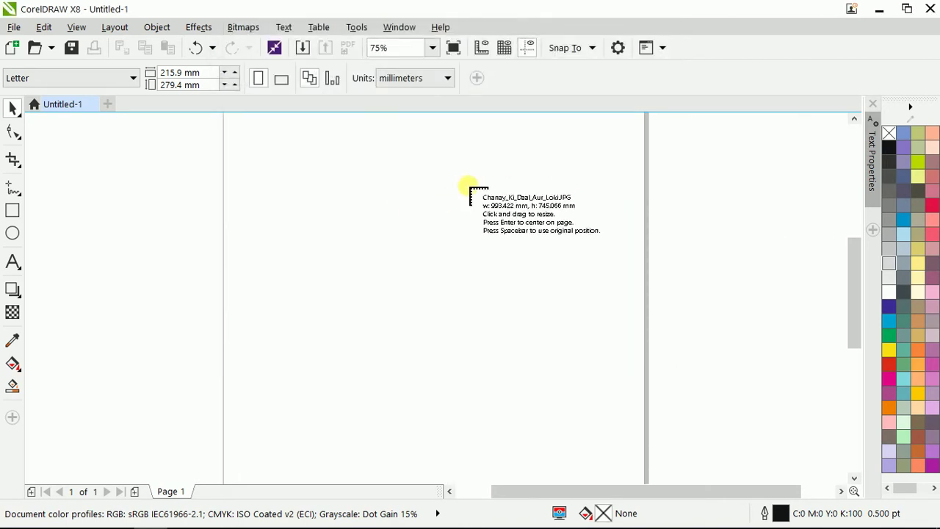
{"action": "left_click_drag", "start_coordinate": [316, 179], "coordinate": [495, 301]}
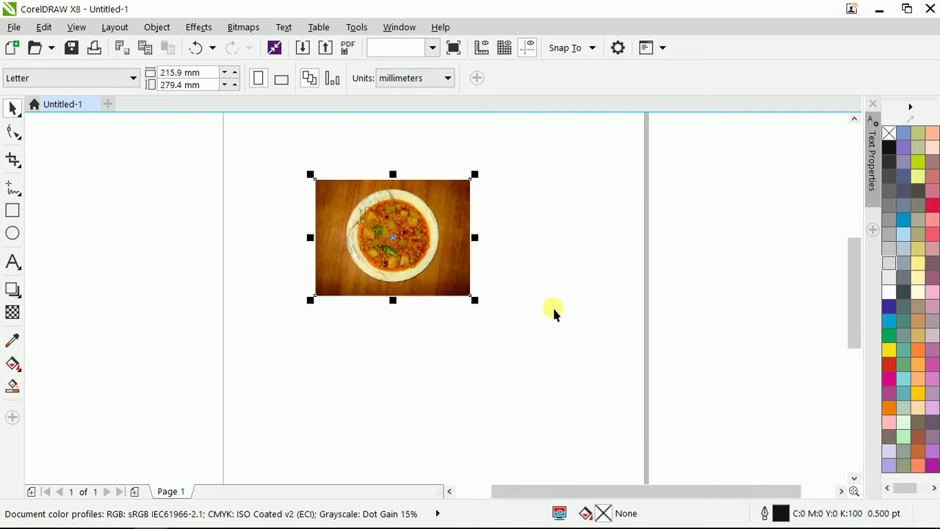
{"action": "key", "text": "Escape"}
{"action": "left_click_drag", "start_coordinate": [403, 254], "coordinate": [412, 254]}
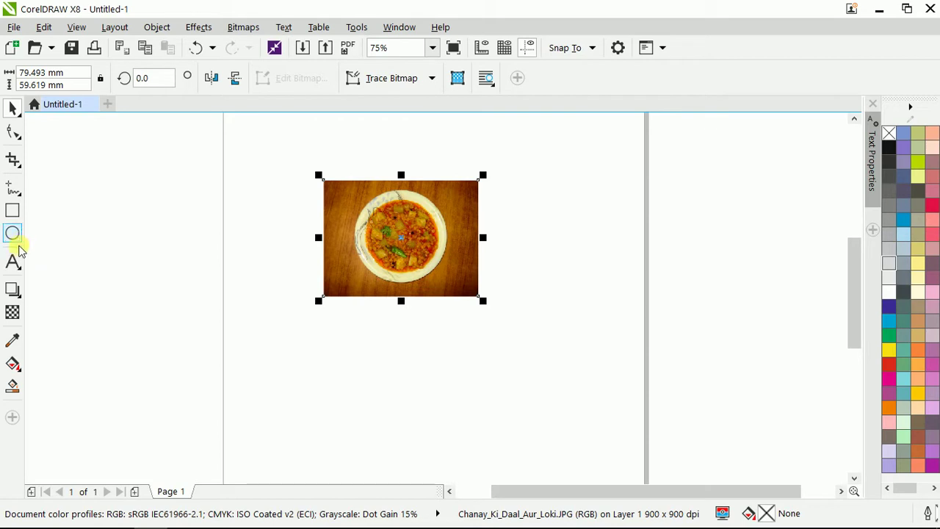
Add a drop shadow to the photo and try the Perspective Top Right preset before applying Perspective Bottom Right
{"action": "left_click", "coordinate": [11, 289]}
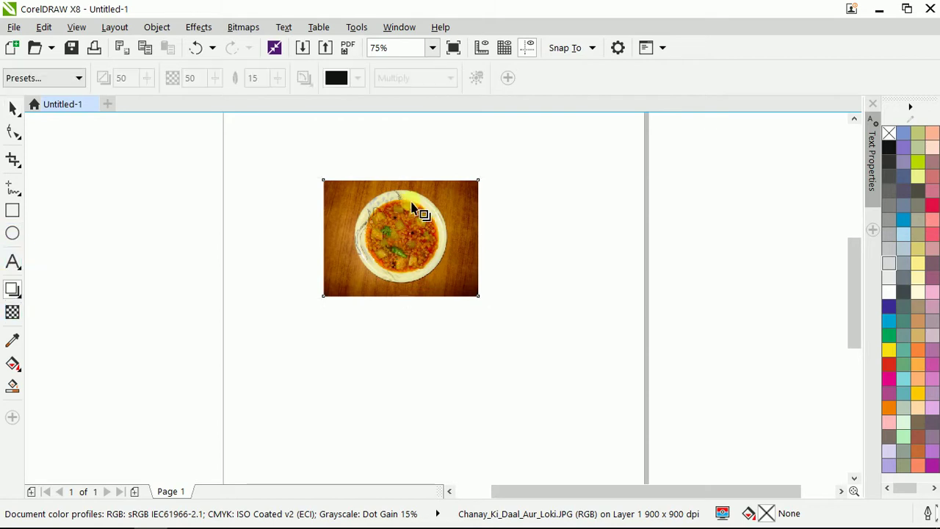
{"action": "left_click_drag", "start_coordinate": [400, 180], "coordinate": [437, 295]}
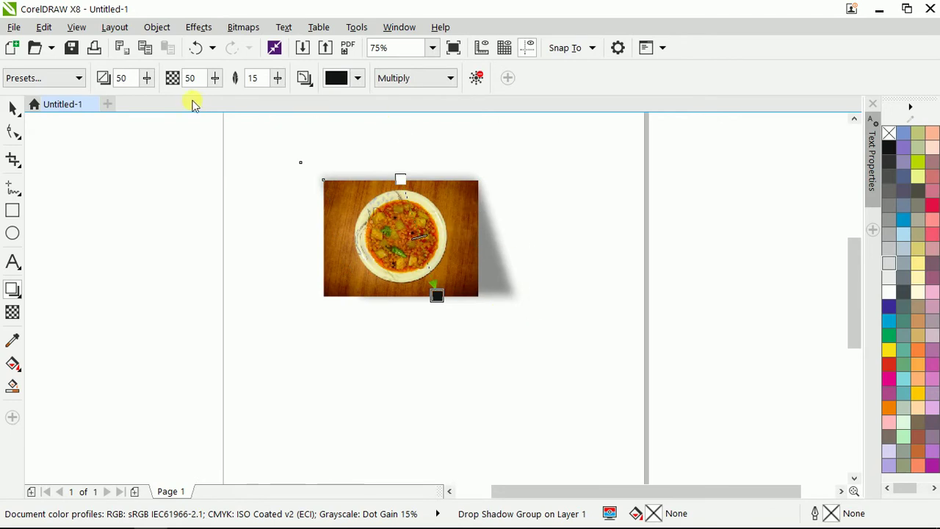
{"action": "left_click", "coordinate": [65, 77]}
{"action": "left_click", "coordinate": [52, 153]}
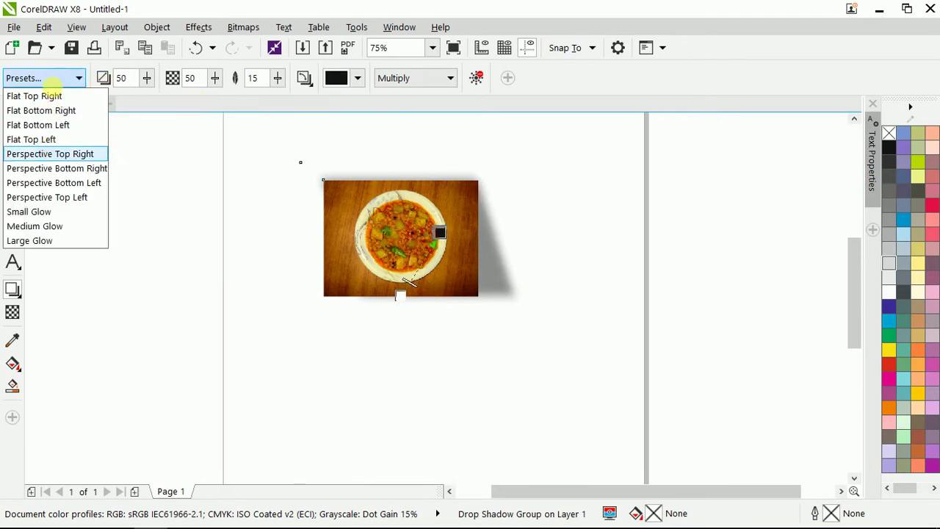
{"action": "left_click", "coordinate": [54, 78]}
{"action": "left_click", "coordinate": [57, 168]}
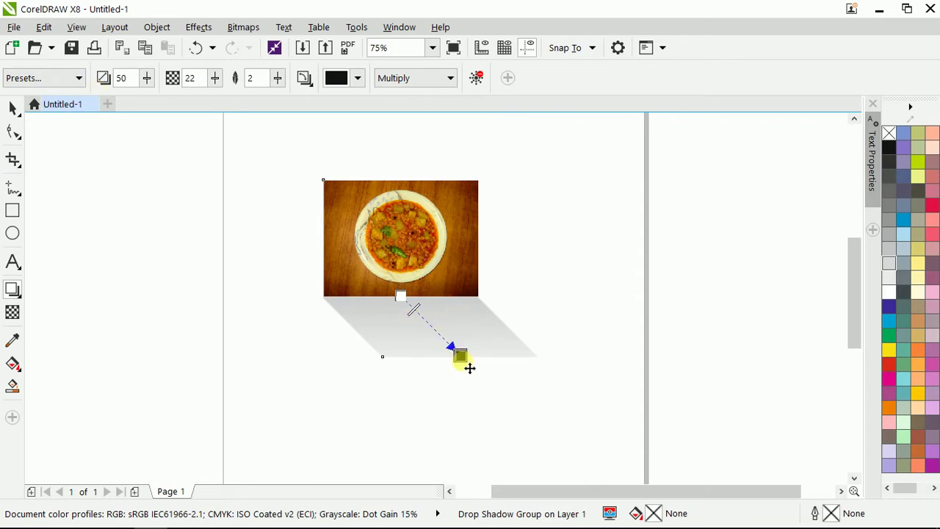
Redirect the photo's shadow upward to the right and raise its opacity to 51
{"action": "left_click_drag", "start_coordinate": [461, 357], "coordinate": [506, 257]}
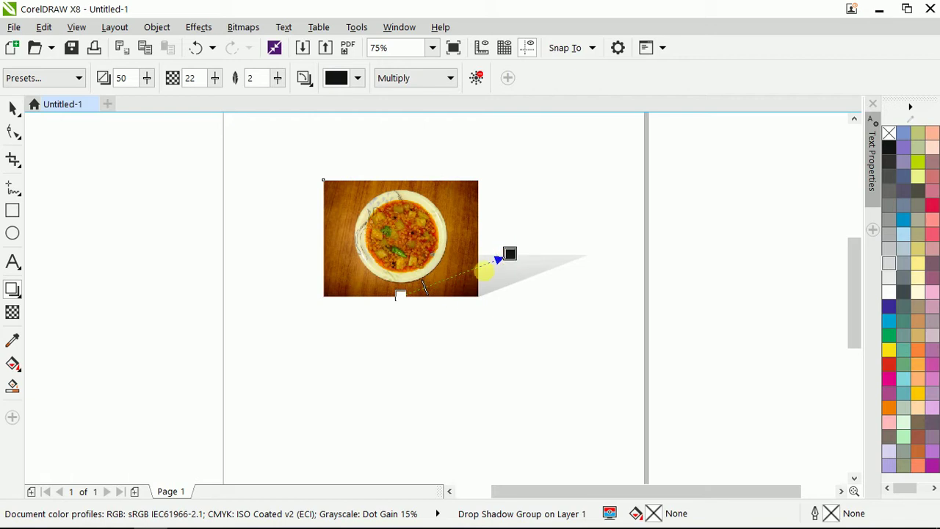
{"action": "left_click_drag", "start_coordinate": [477, 271], "coordinate": [464, 285]}
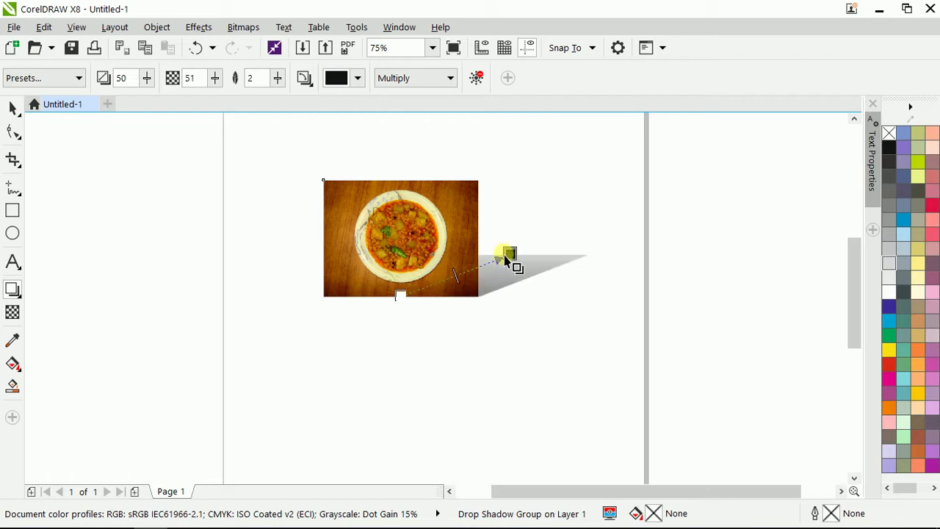
Stretch the shadow slightly further right and recolour it with palette swatches: cyan, red, orange and finally blue
{"action": "left_click", "coordinate": [510, 254]}
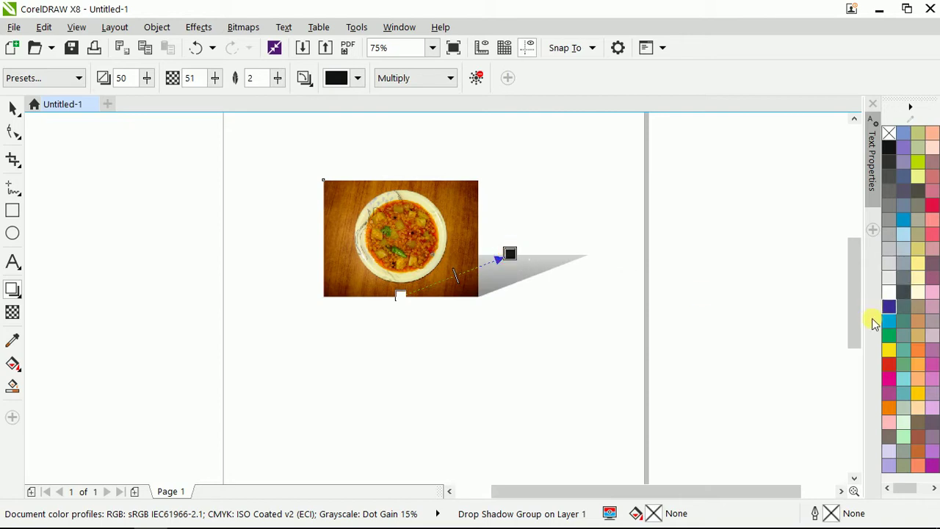
{"action": "left_click_drag", "start_coordinate": [890, 321], "coordinate": [656, 307]}
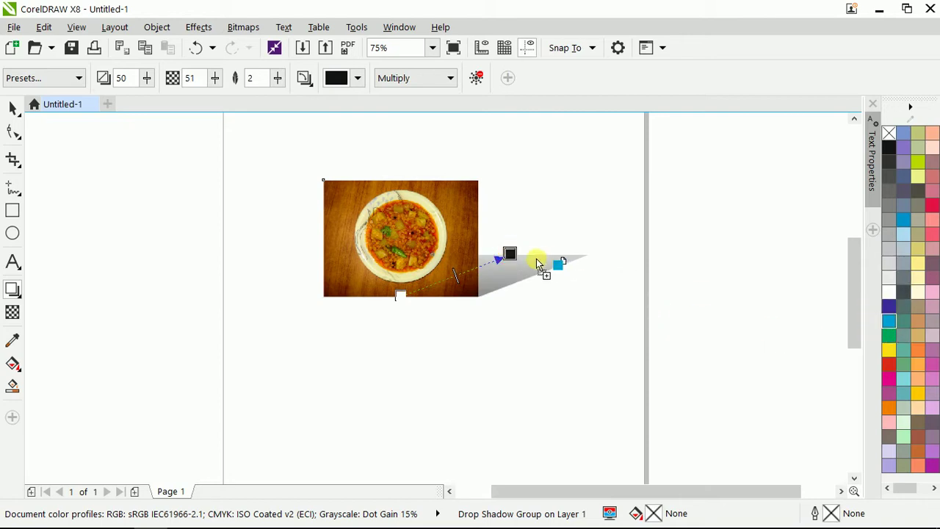
{"action": "mouse_move", "coordinate": [537, 261]}
{"action": "left_mouse_down"}
{"action": "mouse_move", "coordinate": [508, 257]}
{"action": "mouse_move", "coordinate": [530, 255]}
{"action": "left_mouse_up"}
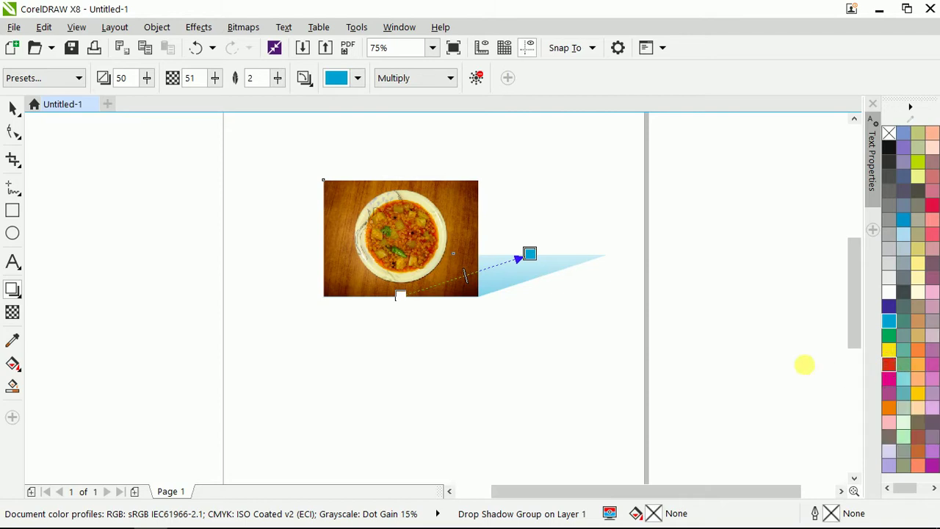
{"action": "left_click_drag", "start_coordinate": [539, 278], "coordinate": [530, 259]}
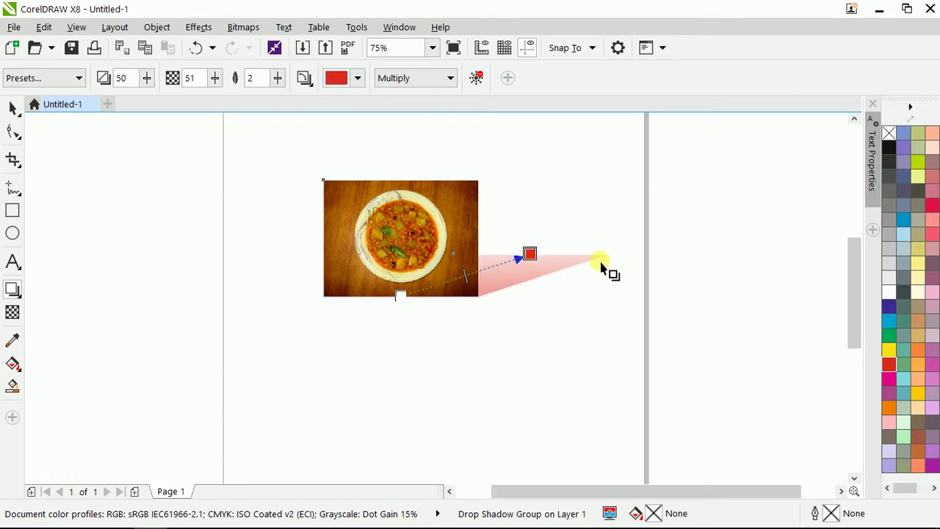
{"action": "left_click_drag", "start_coordinate": [918, 350], "coordinate": [529, 255]}
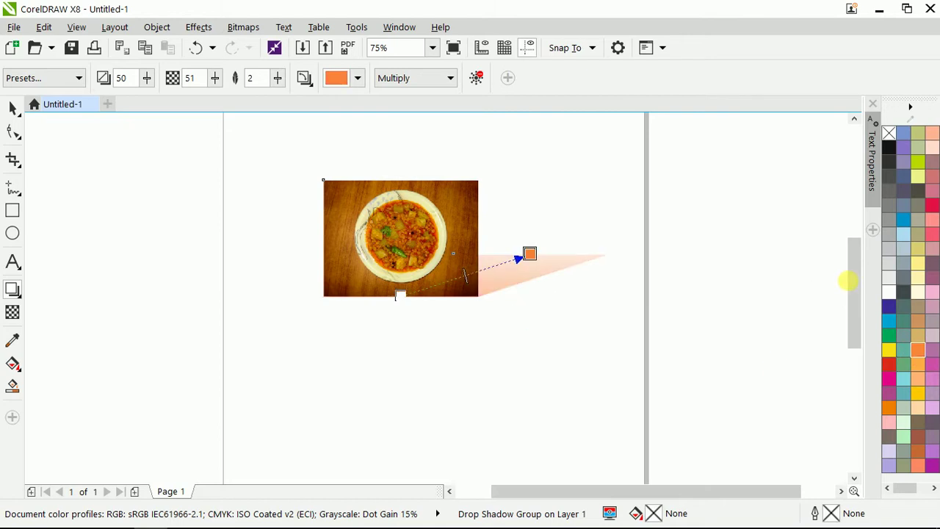
{"action": "left_click_drag", "start_coordinate": [904, 219], "coordinate": [530, 255]}
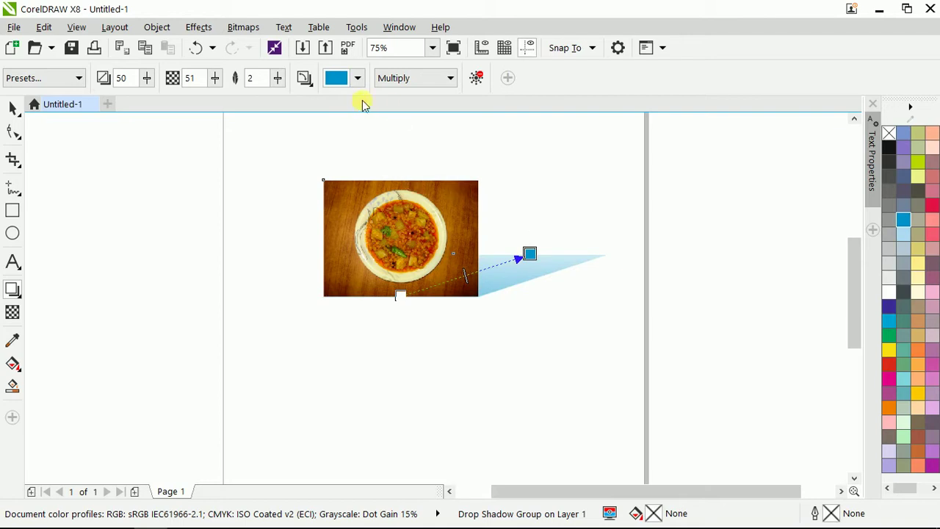
Set the photo's shadow colour to near-black C98 M84 Y51 K95 and its merge mode to If Darker
{"action": "left_click", "coordinate": [358, 78]}
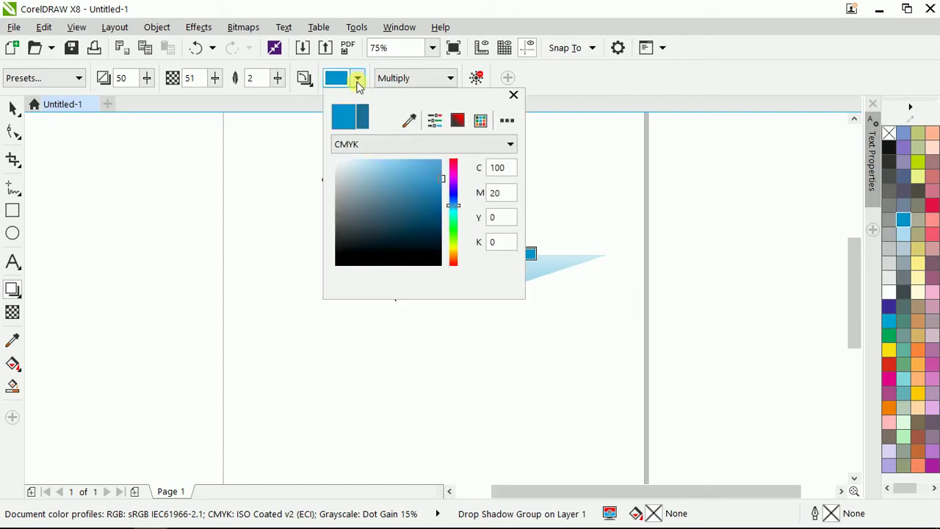
{"action": "left_click", "coordinate": [440, 168]}
{"action": "left_click_drag", "start_coordinate": [434, 213], "coordinate": [439, 260]}
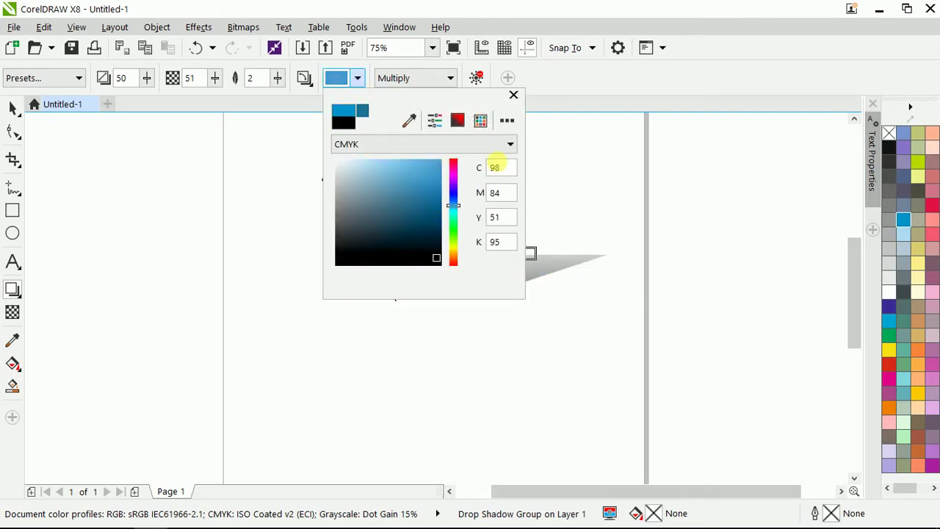
{"action": "left_click", "coordinate": [514, 96]}
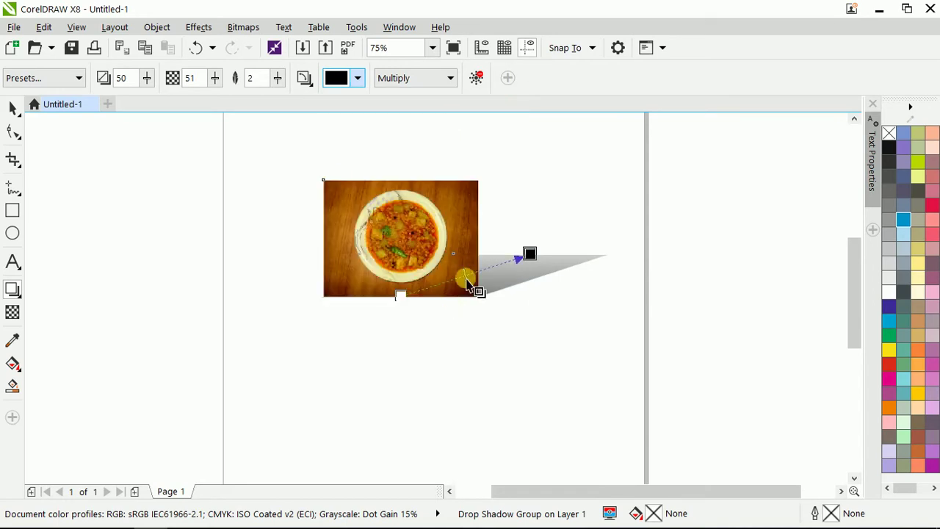
{"action": "left_click", "coordinate": [441, 78]}
{"action": "left_click", "coordinate": [404, 197]}
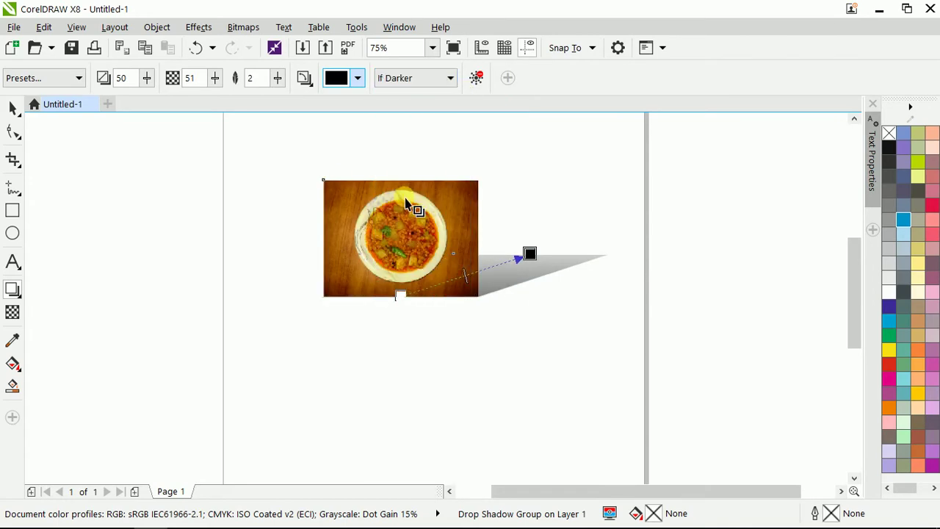
Set the photo's shadow feathering to 6 and its opacity to 61
{"action": "left_click", "coordinate": [278, 78]}
{"action": "left_click_drag", "start_coordinate": [283, 103], "coordinate": [315, 100]}
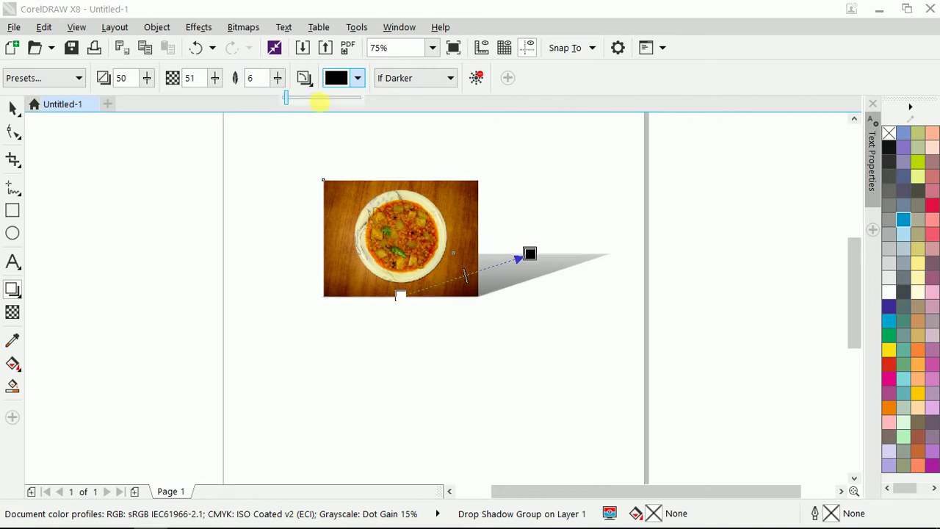
{"action": "left_click", "coordinate": [215, 78]}
{"action": "left_click_drag", "start_coordinate": [224, 104], "coordinate": [228, 103]}
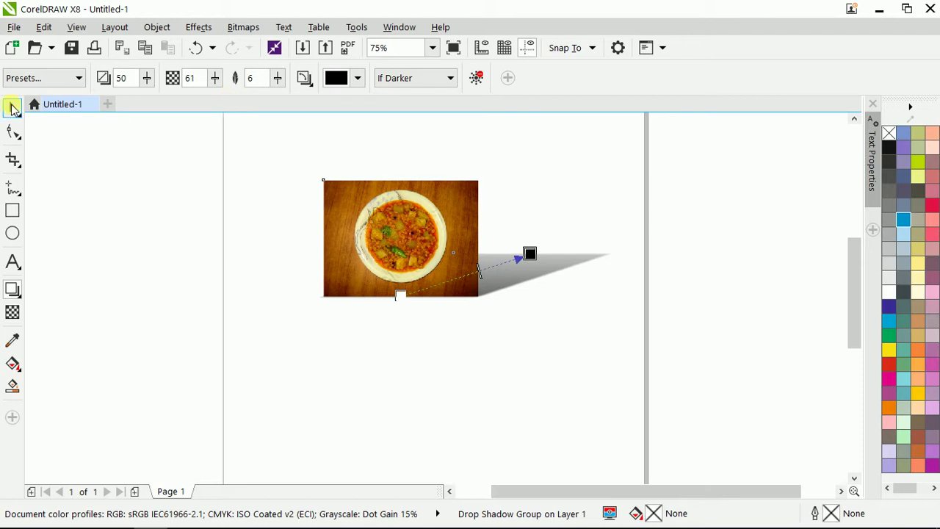
Delete the photo together with its shadow and add artistic text reading "text" on the empty page
{"action": "left_click", "coordinate": [10, 109]}
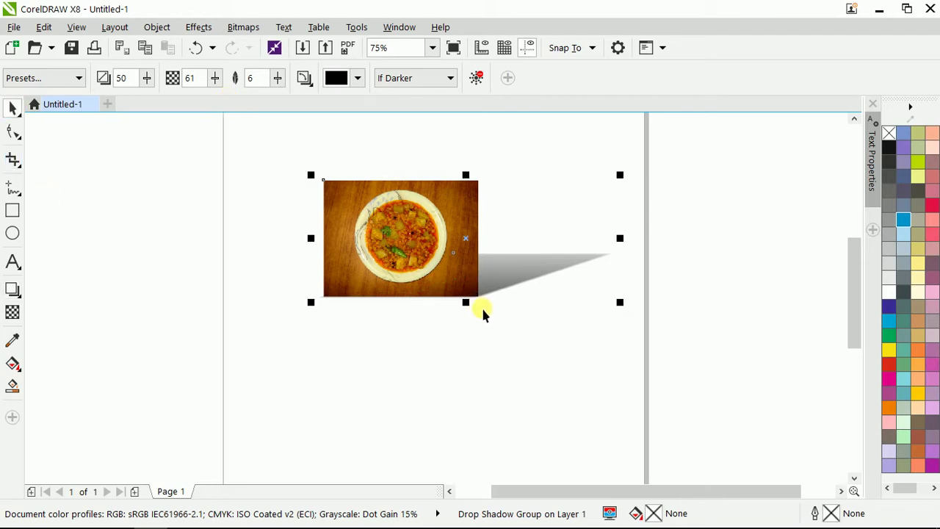
{"action": "key", "text": "Delete"}
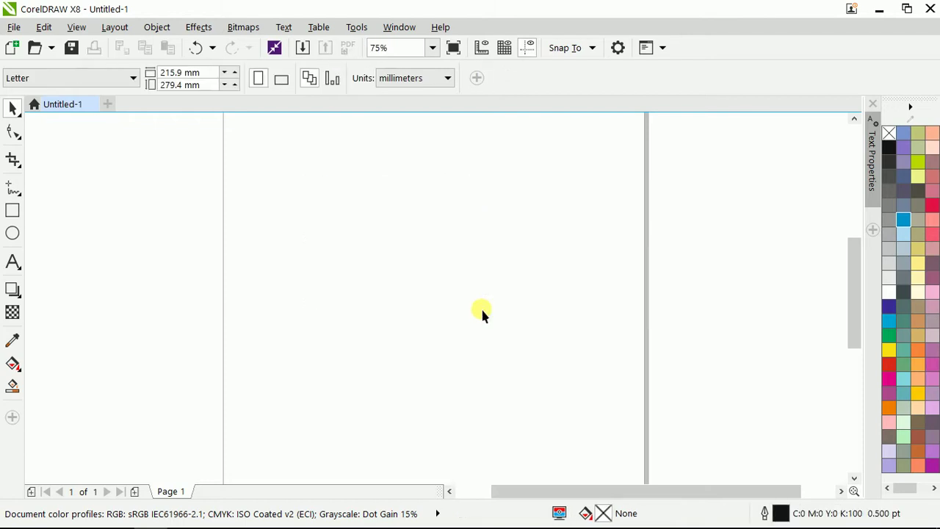
{"action": "key", "text": "F8"}
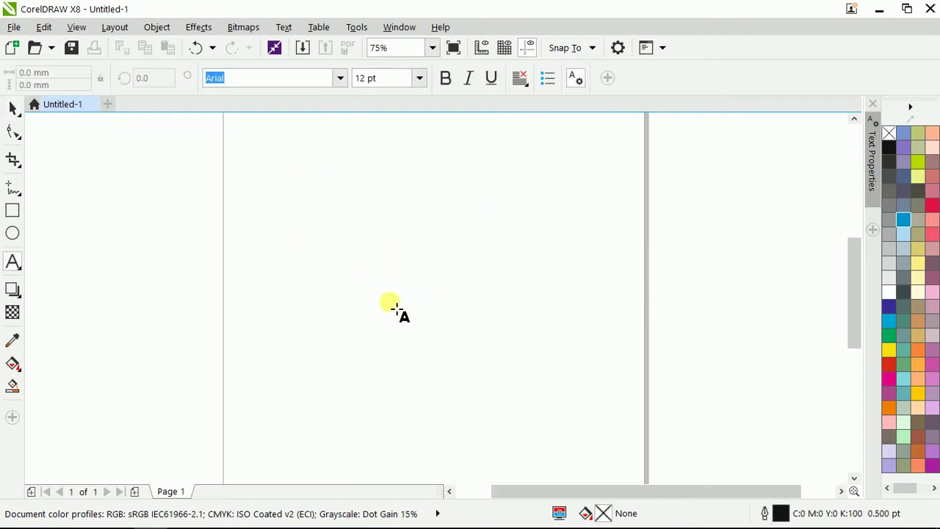
{"action": "type", "text": "text"}
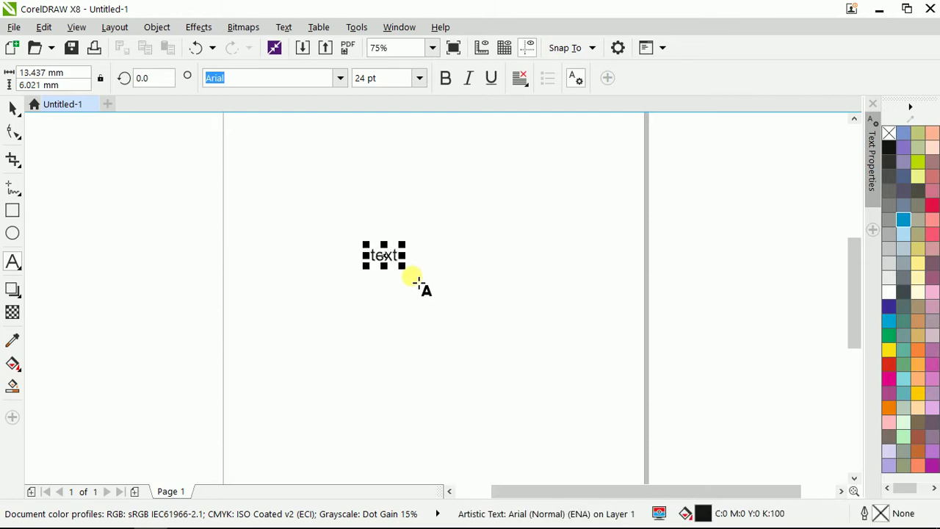
Enlarge the text to about 77 pt, make it bold, move it slightly up and fill it with lime green C40 Y100
{"action": "left_click_drag", "start_coordinate": [405, 269], "coordinate": [464, 318]}
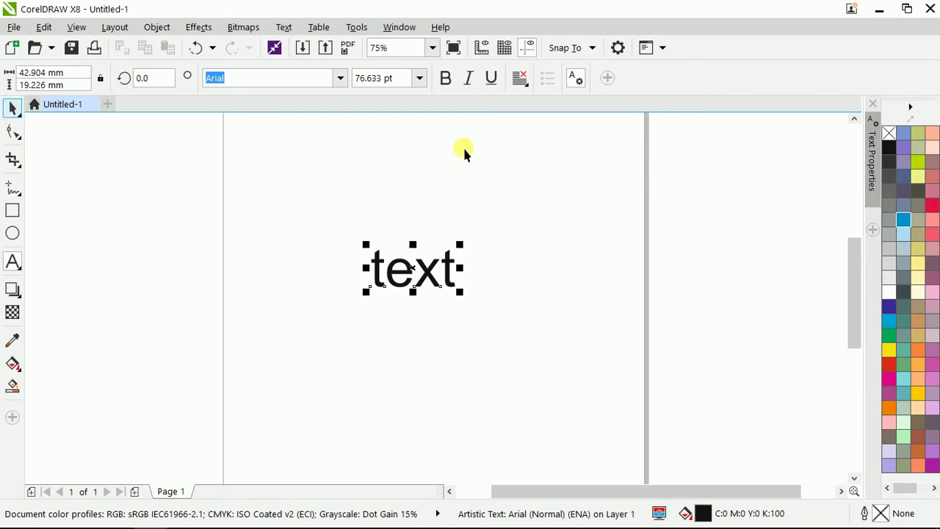
{"action": "left_click", "coordinate": [447, 79]}
{"action": "left_click_drag", "start_coordinate": [430, 269], "coordinate": [430, 250]}
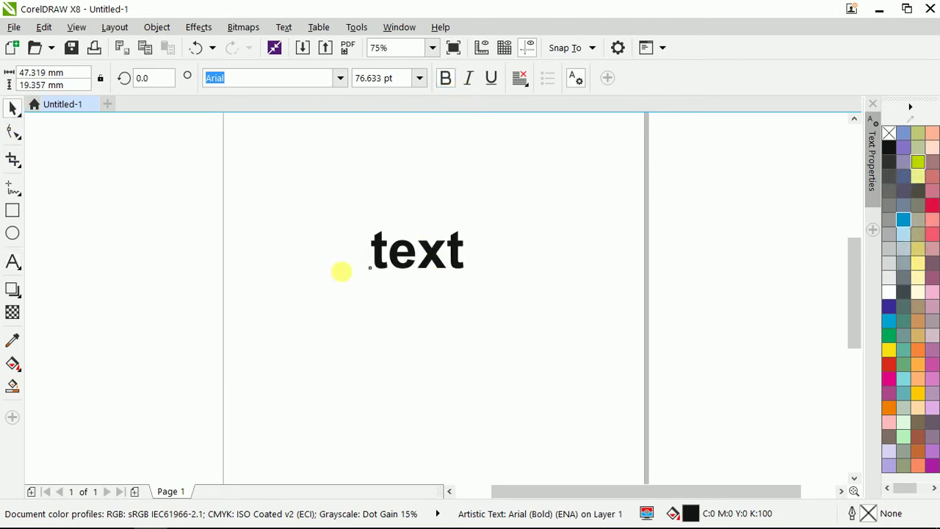
Add a drop shadow to the text, cast a short distance down and to the right
{"action": "left_click", "coordinate": [13, 289]}
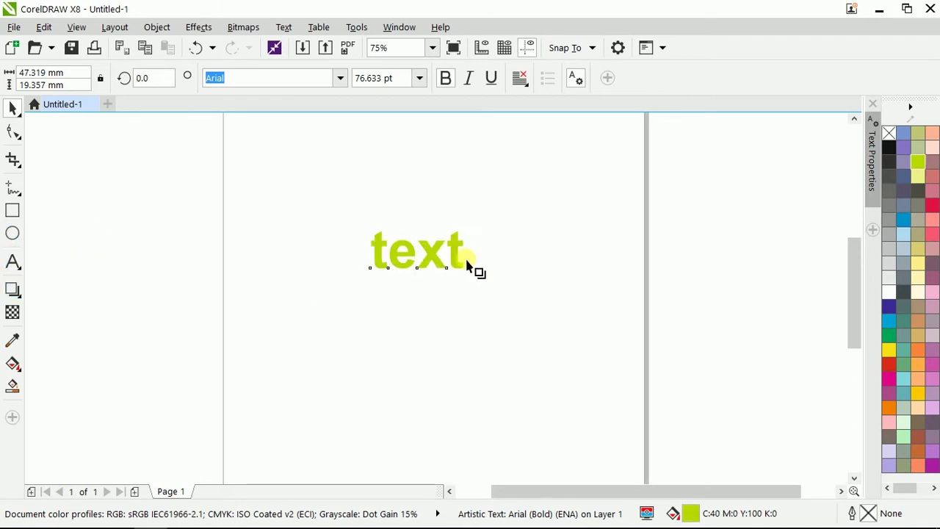
{"action": "left_click_drag", "start_coordinate": [432, 248], "coordinate": [431, 271]}
{"action": "scroll", "coordinate": [431, 270], "scroll_direction": "up", "scroll_amount": 1}
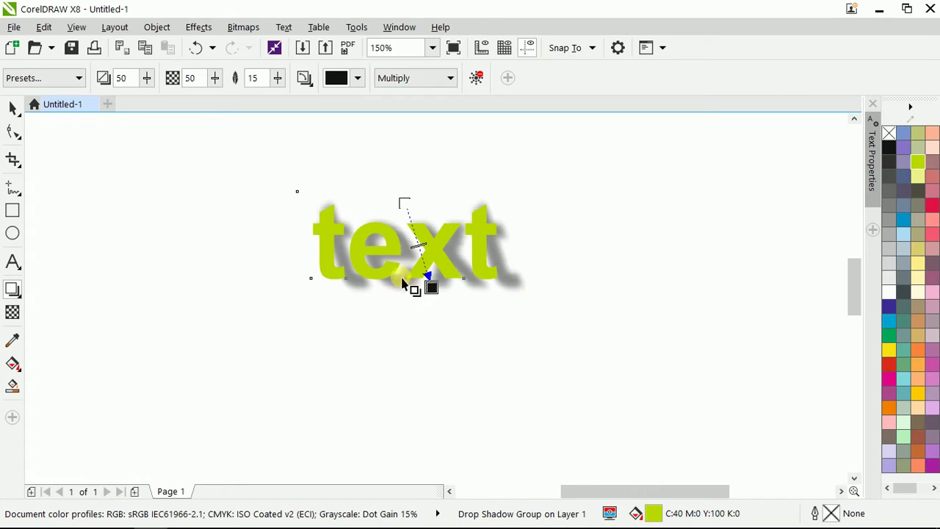
{"action": "scroll", "coordinate": [409, 284], "scroll_direction": "up", "scroll_amount": 1}
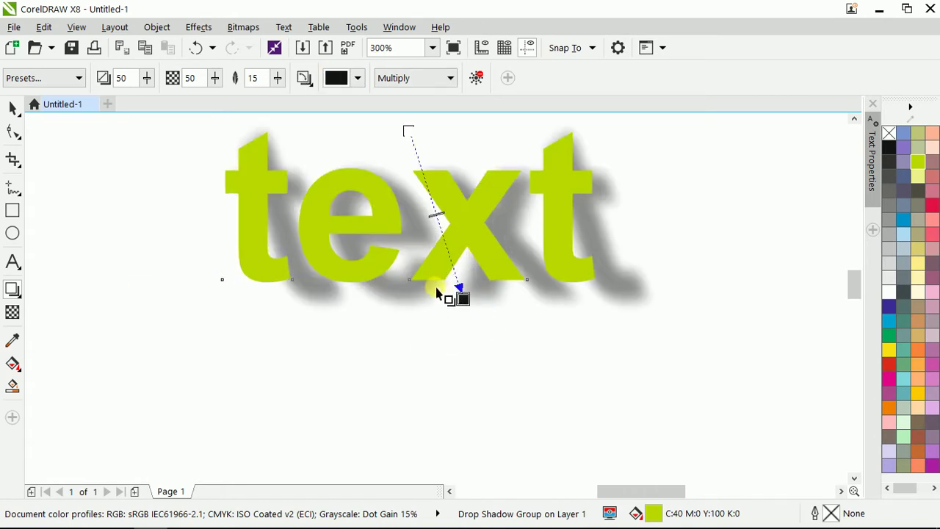
Apply a perspective shadow preset with opacity 22 and feathering 2 to the text, and stretch the shadow further right
{"action": "left_click", "coordinate": [48, 78]}
{"action": "left_click", "coordinate": [36, 152]}
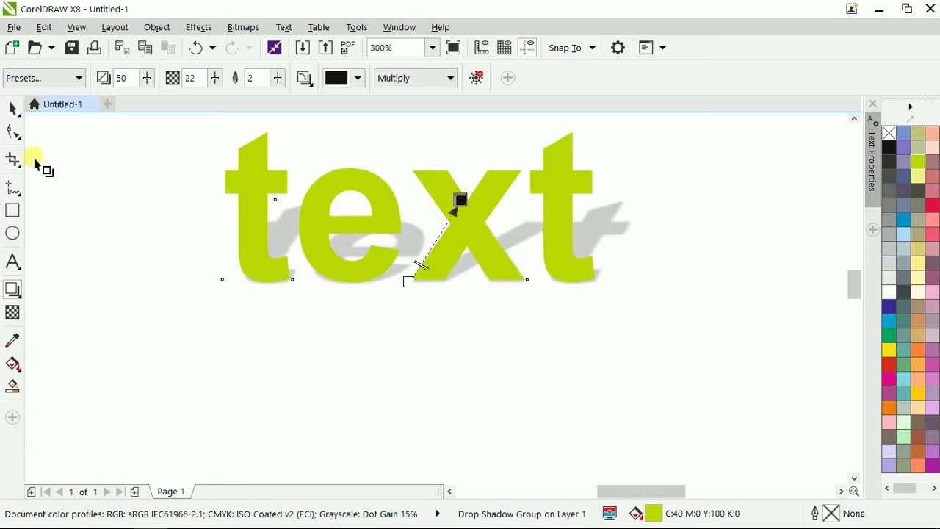
{"action": "left_click_drag", "start_coordinate": [460, 200], "coordinate": [580, 217]}
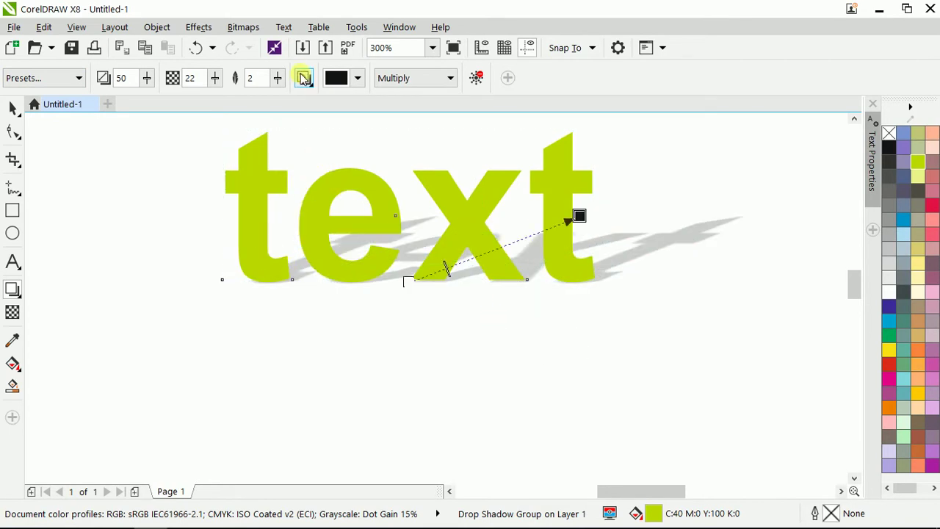
Set the text shadow's feathering to 31 and pull its end slightly down and left to flatten the shadow
{"action": "left_click", "coordinate": [214, 78]}
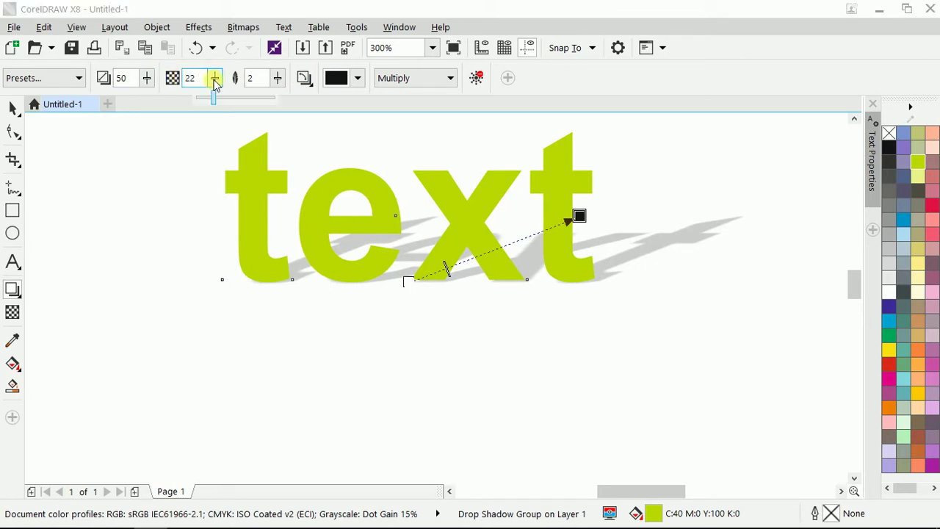
{"action": "mouse_move", "coordinate": [270, 83]}
{"action": "left_mouse_down"}
{"action": "mouse_move", "coordinate": [309, 88]}
{"action": "mouse_move", "coordinate": [303, 96]}
{"action": "mouse_move", "coordinate": [272, 83]}
{"action": "mouse_move", "coordinate": [278, 78]}
{"action": "left_mouse_up"}
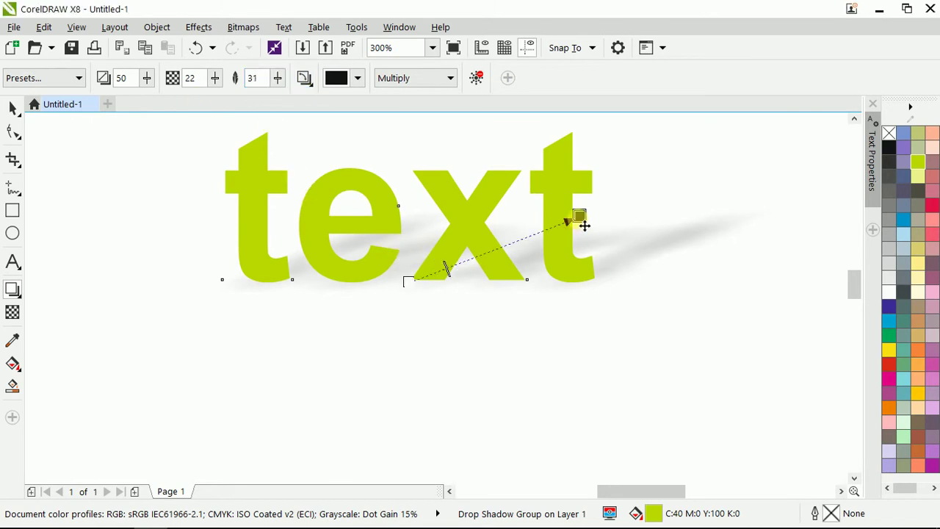
{"action": "left_click_drag", "start_coordinate": [579, 217], "coordinate": [556, 239]}
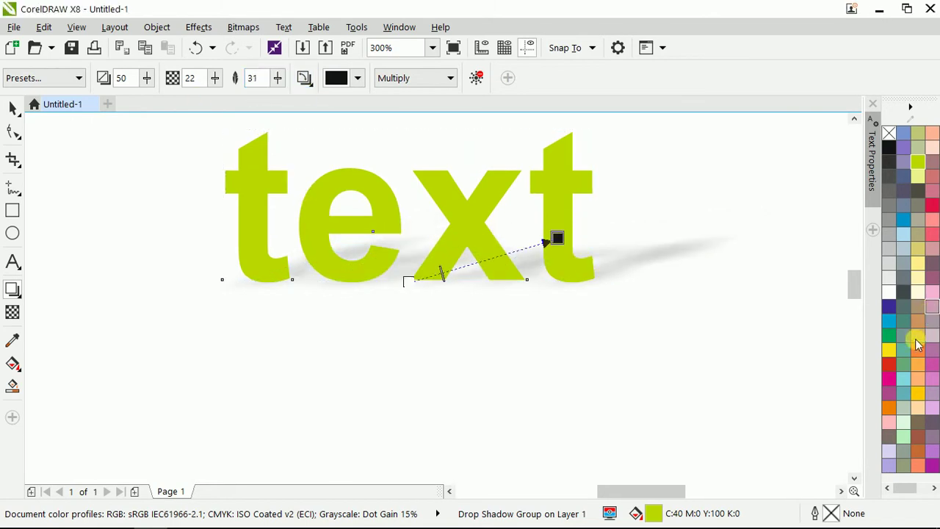
Recolour the text's shadow with palette swatches, pale yellow-green and finally olive green, and stretch it slightly to the right
{"action": "left_click", "coordinate": [917, 175]}
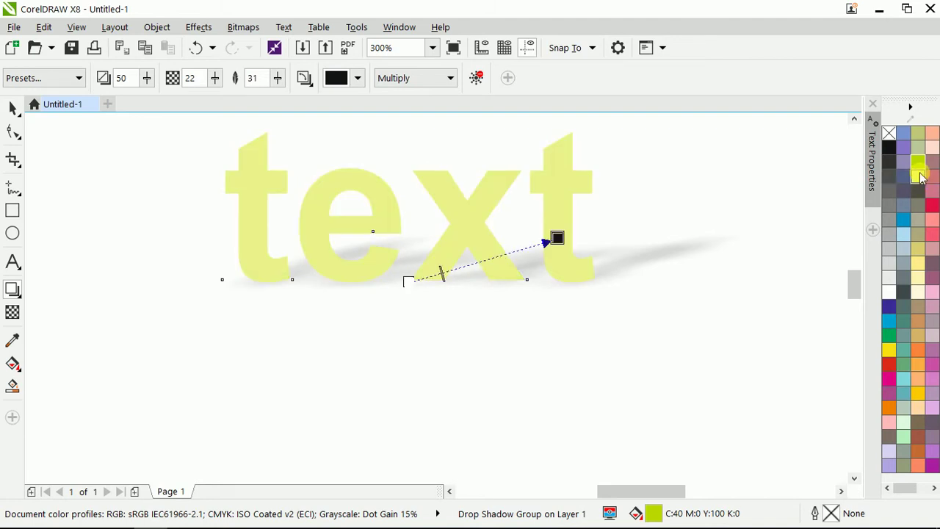
{"action": "key", "text": "ctrl+z"}
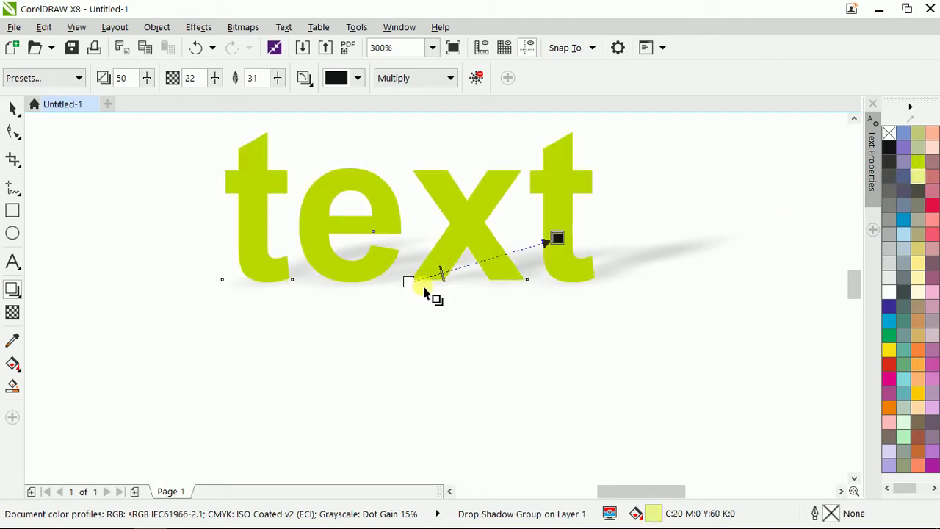
{"action": "left_click_drag", "start_coordinate": [918, 176], "coordinate": [558, 237]}
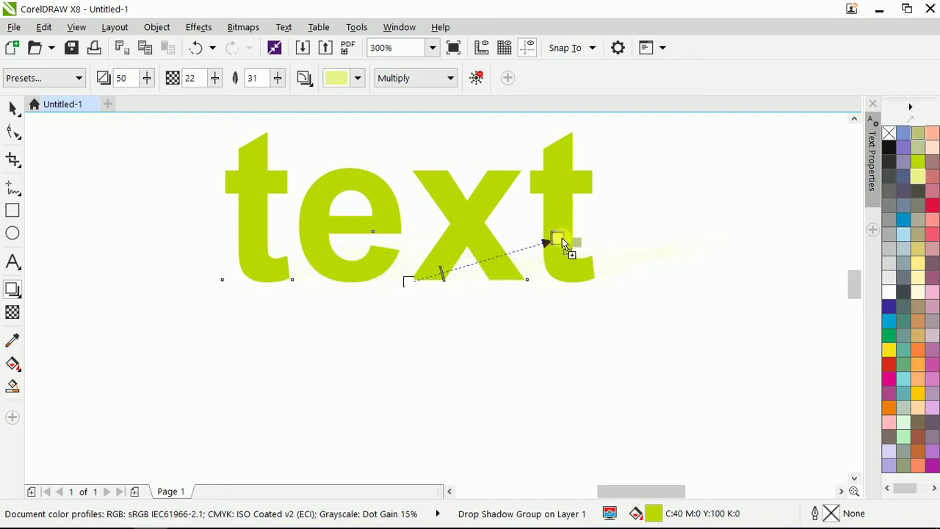
{"action": "left_click_drag", "start_coordinate": [562, 238], "coordinate": [557, 238]}
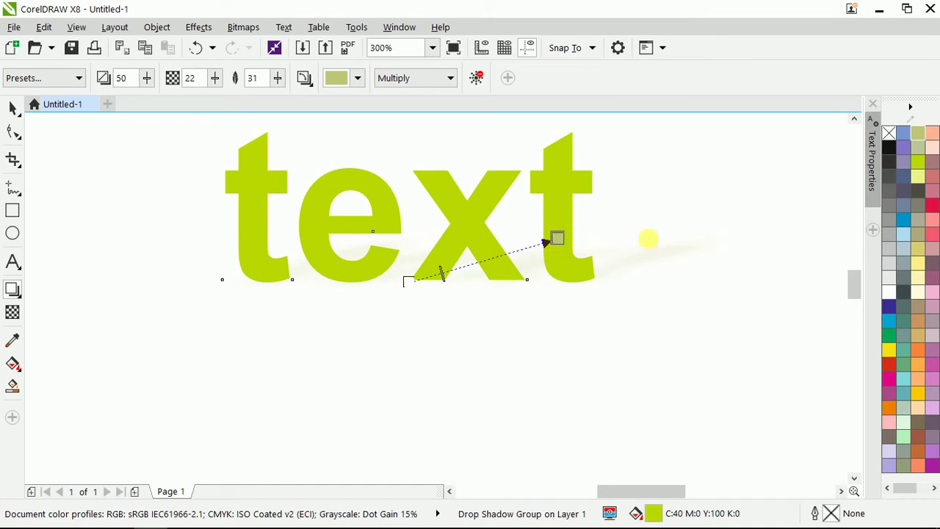
{"action": "left_click_drag", "start_coordinate": [918, 161], "coordinate": [558, 237]}
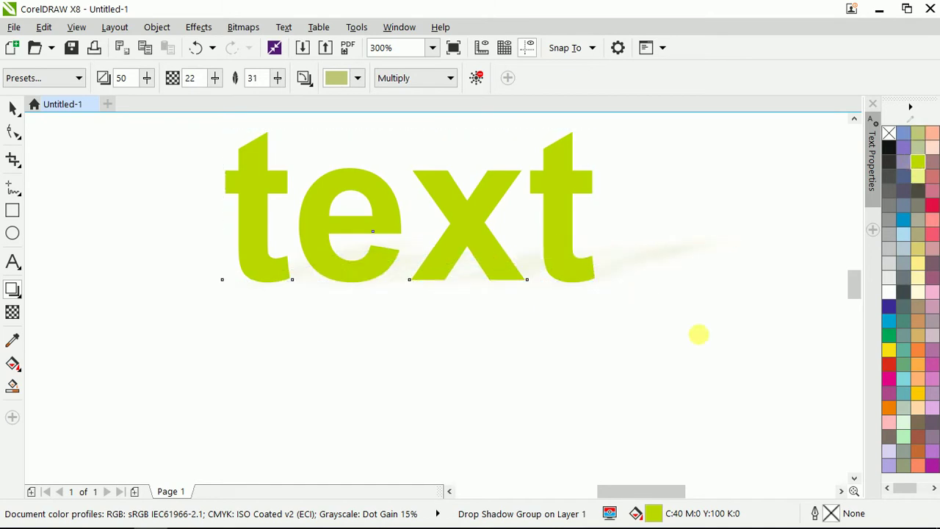
Set the text shadow's opacity to 80, keeping its perspective direction
{"action": "left_click", "coordinate": [215, 79]}
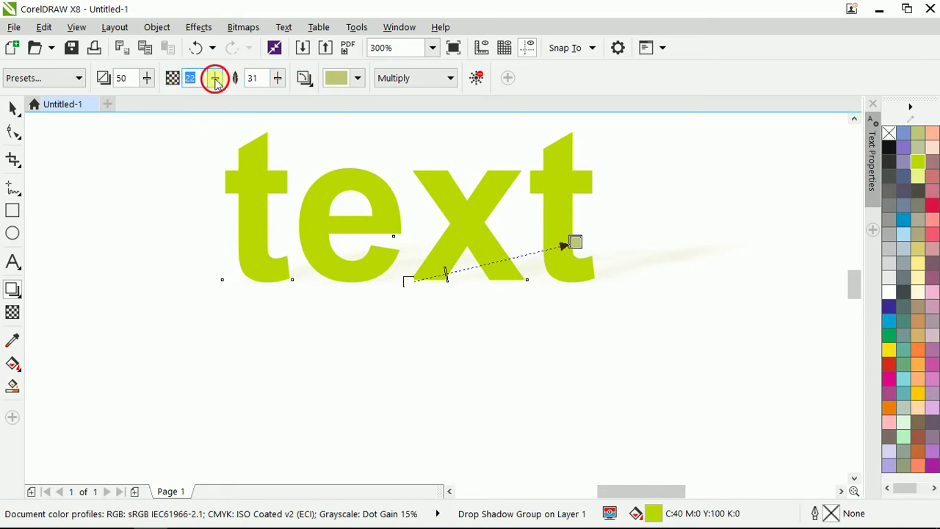
{"action": "left_click", "coordinate": [259, 92]}
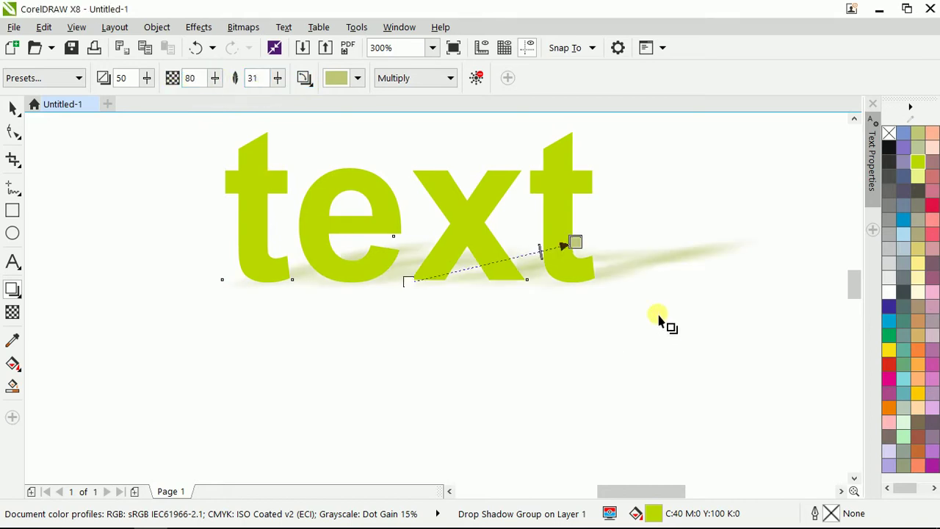
{"action": "left_click_drag", "start_coordinate": [576, 244], "coordinate": [575, 230]}
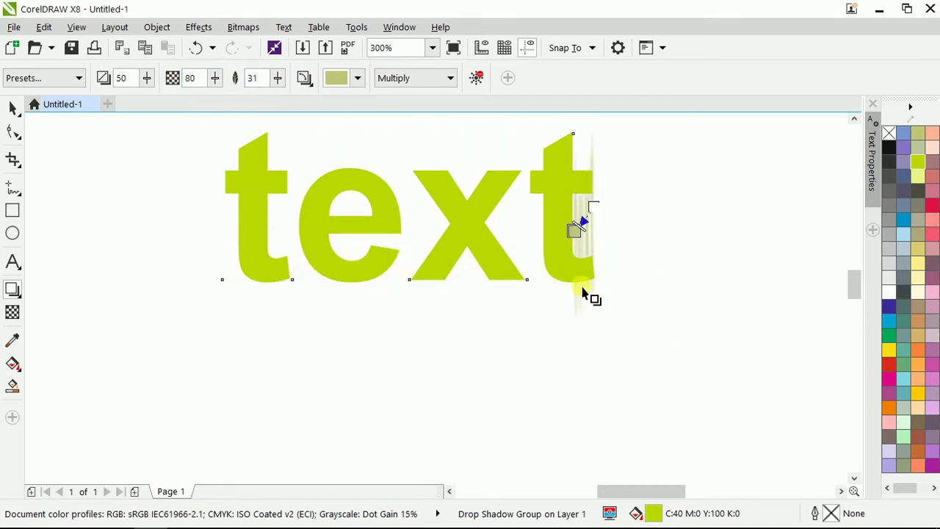
{"action": "key", "text": "ctrl+z"}
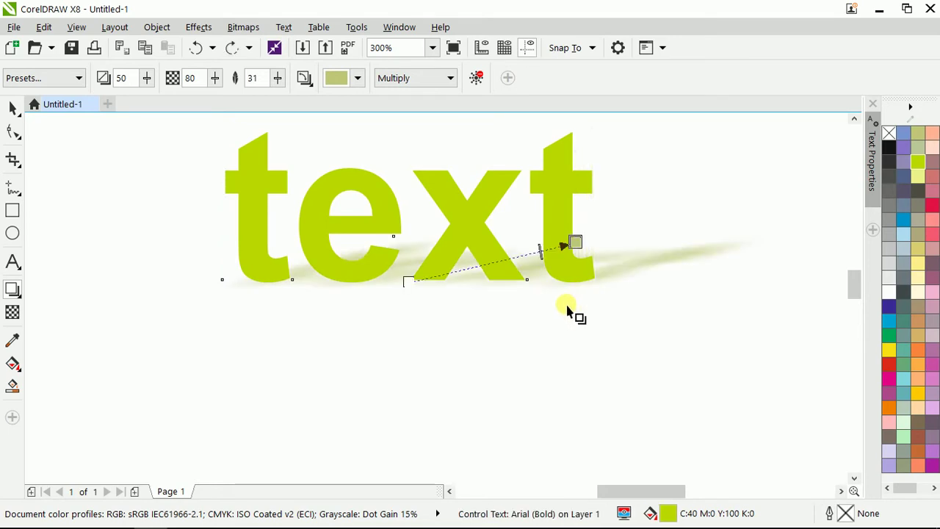
{"action": "scroll", "coordinate": [524, 317], "scroll_direction": "down", "scroll_amount": 1}
{"action": "scroll", "coordinate": [513, 307], "scroll_direction": "up", "scroll_amount": 1}
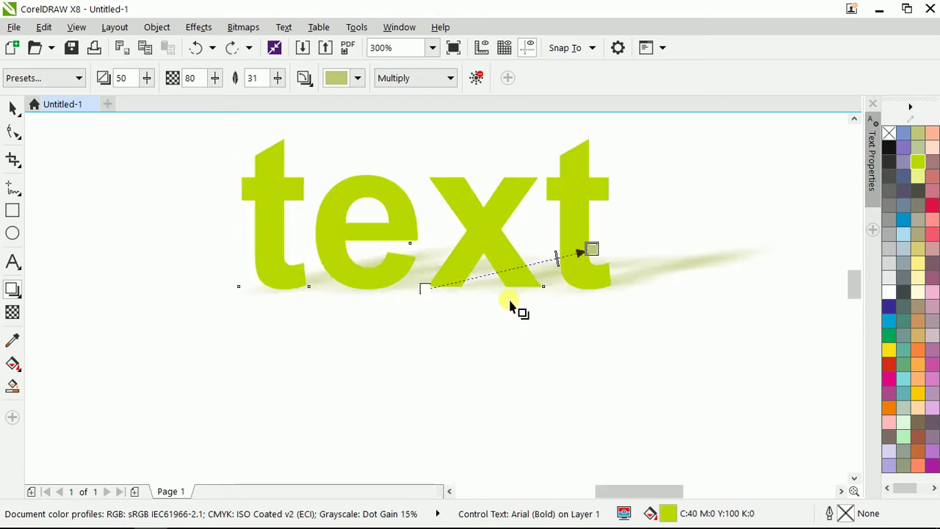